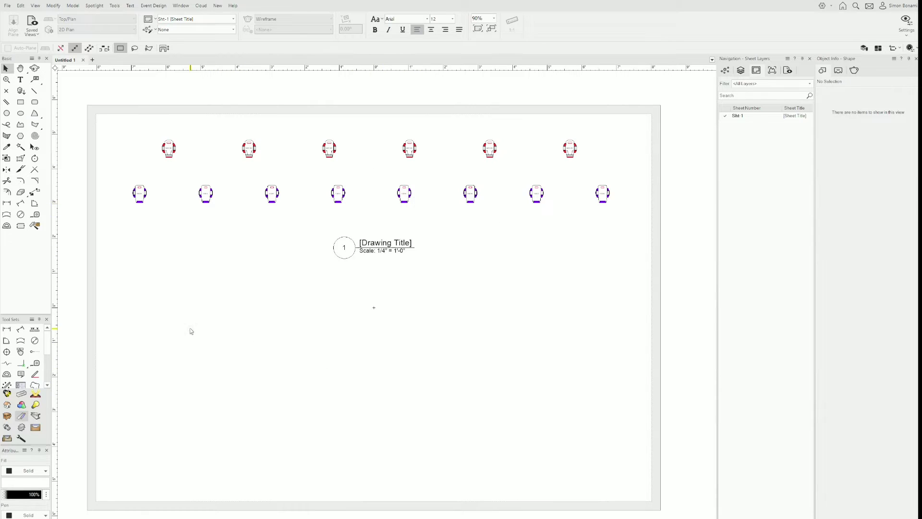
Place an unstyled graphic legend on the empty lower-left area of the sheet, using the Graphic Legend tool.
{"action": "scroll", "coordinate": [47, 342], "scroll_direction": "down", "scroll_amount": 1}
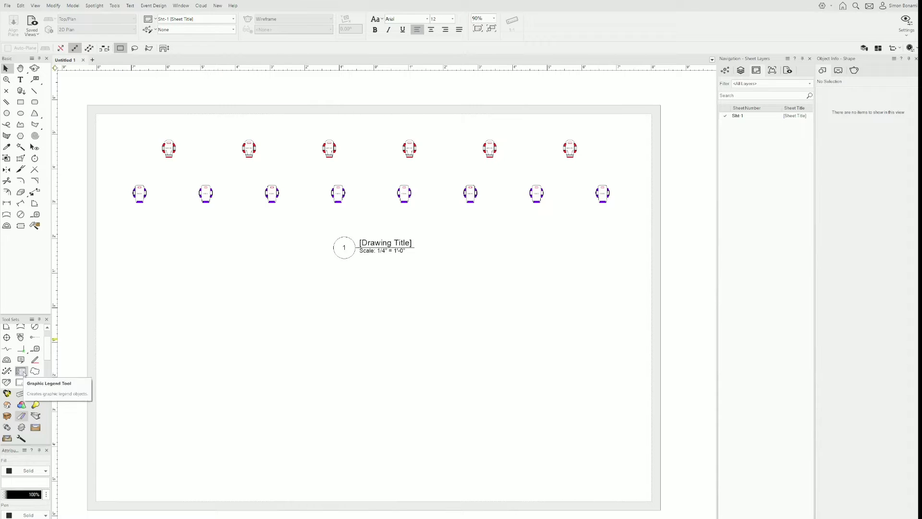
{"action": "left_click", "coordinate": [21, 371]}
{"action": "left_click_drag", "start_coordinate": [132, 325], "coordinate": [343, 469]}
{"action": "key", "text": "x"}
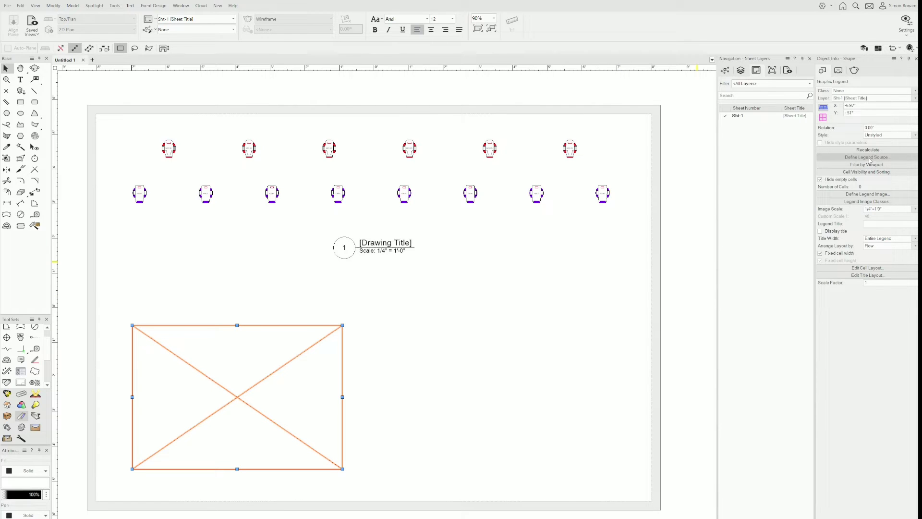
Define Lighting Device as the source of the new graphic legend, then deselect it.
{"action": "left_click", "coordinate": [867, 158]}
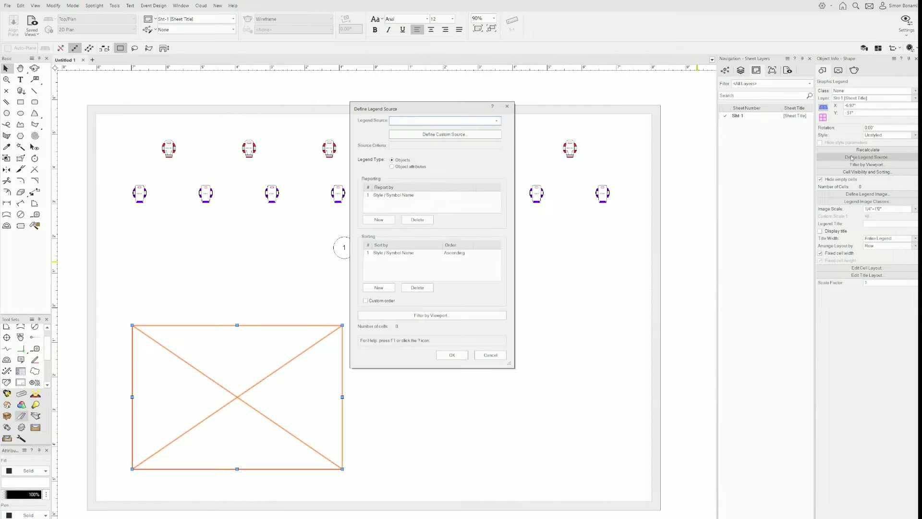
{"action": "left_click", "coordinate": [496, 121]}
{"action": "type", "text": "light"}
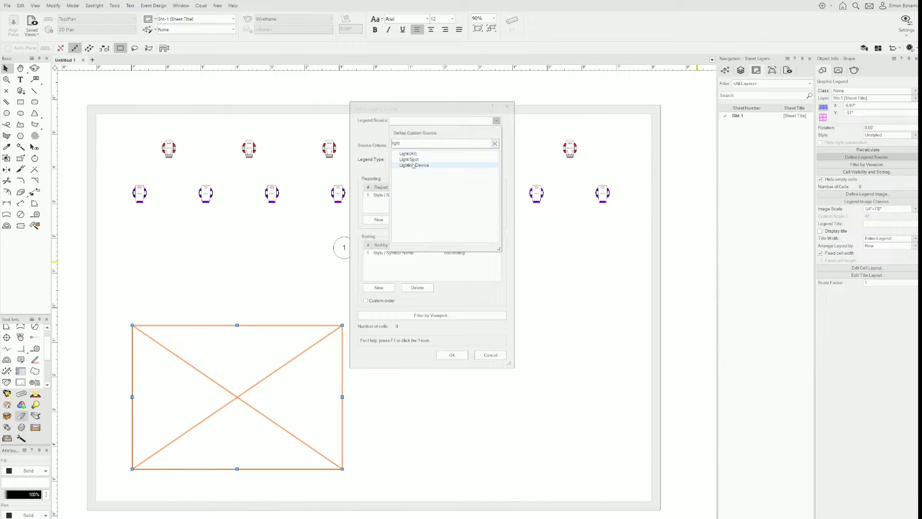
{"action": "left_click", "coordinate": [413, 165]}
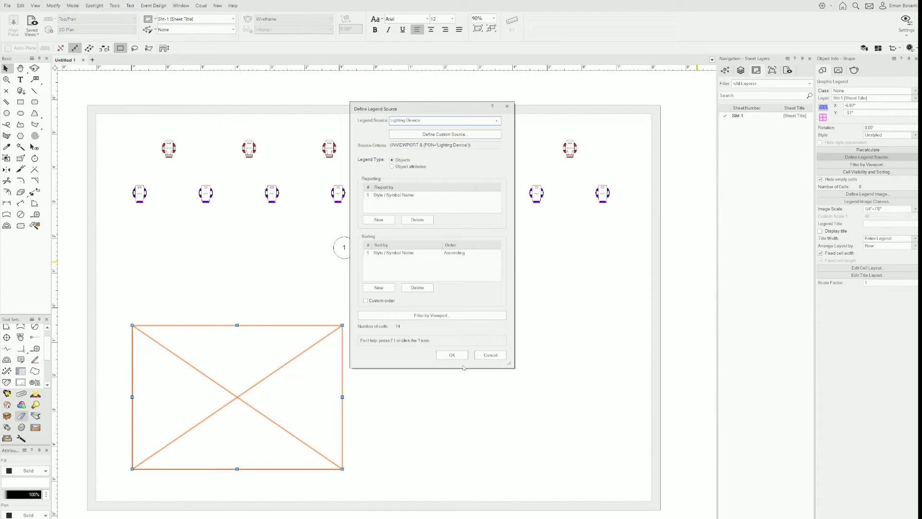
{"action": "left_click", "coordinate": [452, 355]}
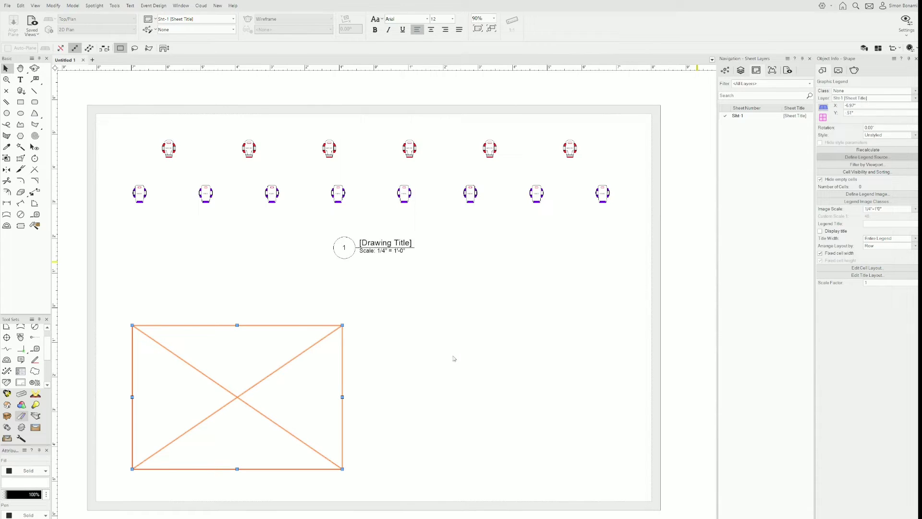
{"action": "left_click", "coordinate": [246, 267]}
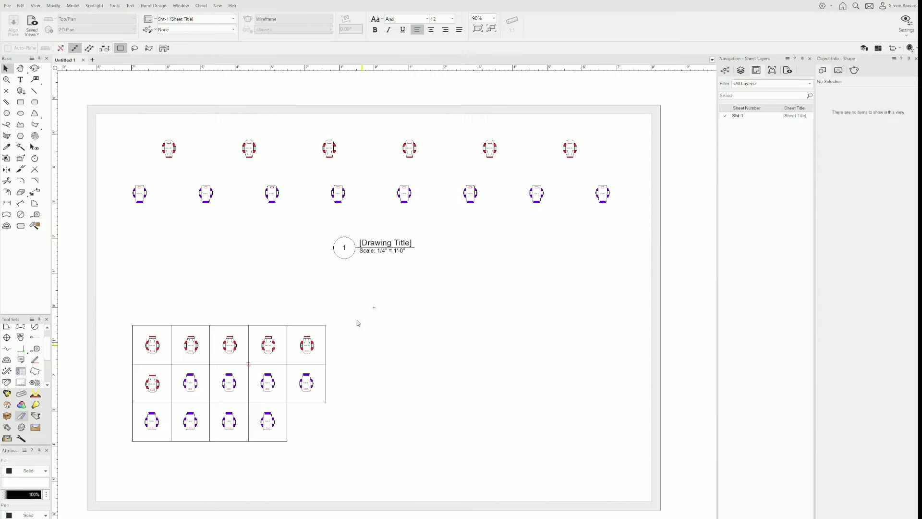
Place a second graphic legend beside the first, using the style [Custom Source] Symbol-Based Legend - Detailed.
{"action": "left_click", "coordinate": [20, 370]}
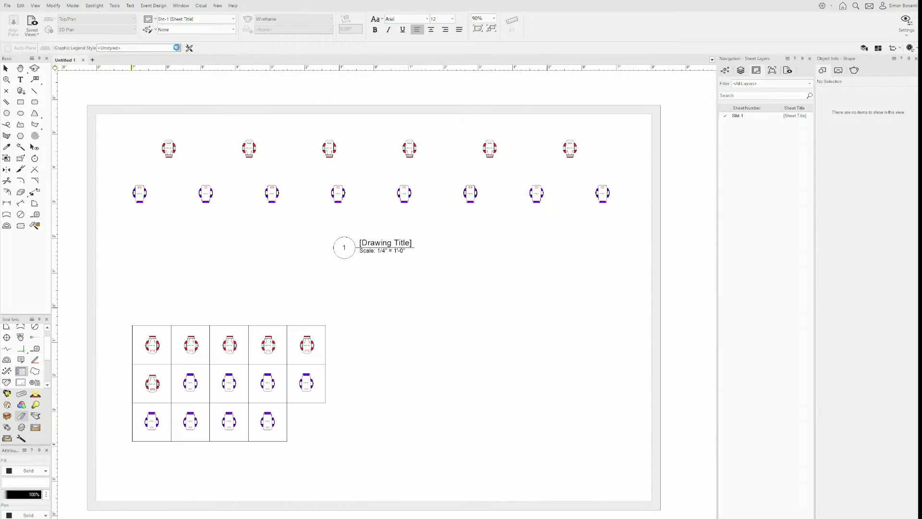
{"action": "left_click", "coordinate": [179, 48]}
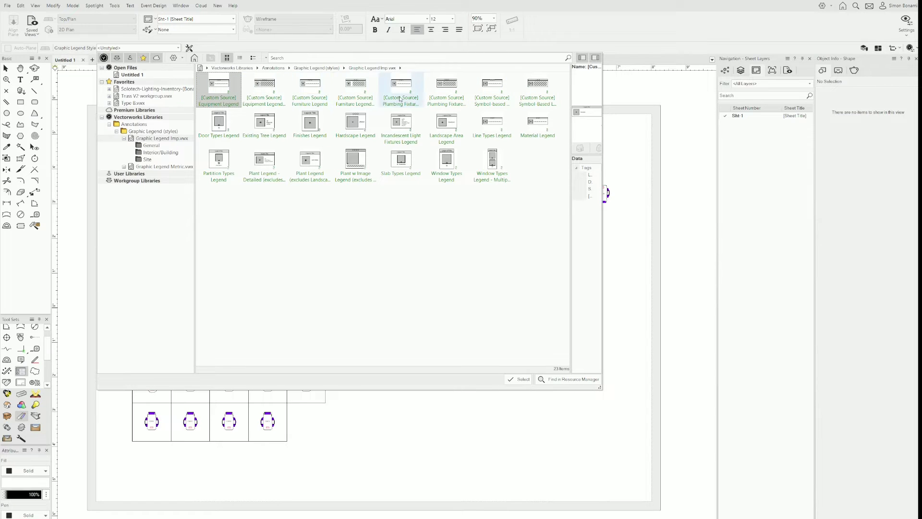
{"action": "left_click", "coordinate": [537, 88]}
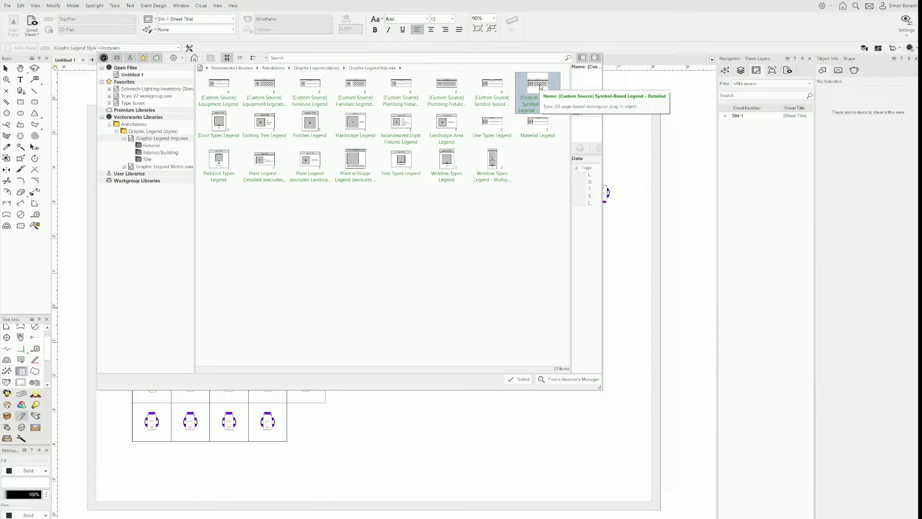
{"action": "double_click", "coordinate": [541, 87]}
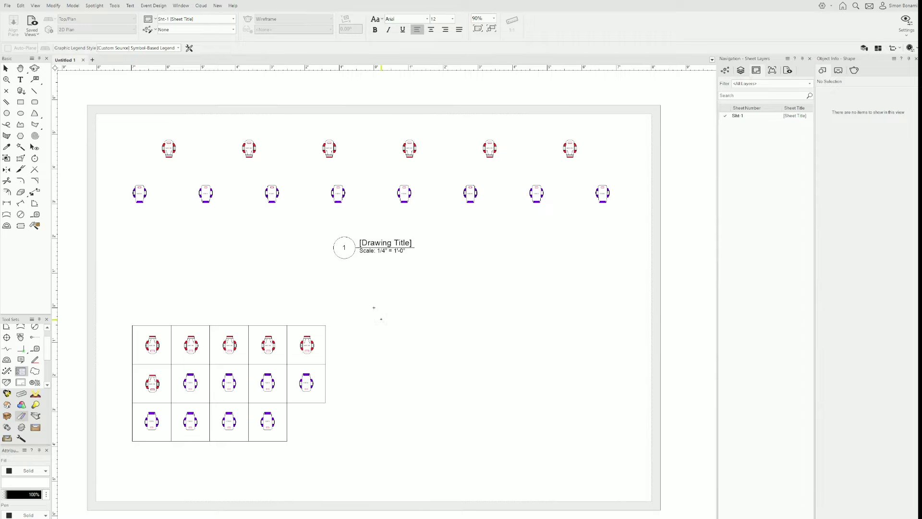
{"action": "left_click_drag", "start_coordinate": [379, 315], "coordinate": [620, 483]}
{"action": "key", "text": "x"}
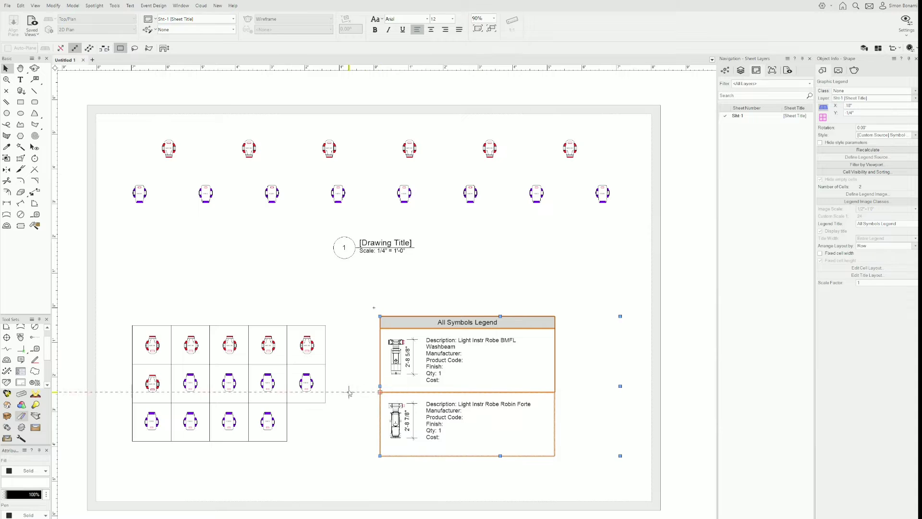
Convert the All Symbols Legend to unstyled.
{"action": "left_click", "coordinate": [368, 389]}
{"action": "scroll", "coordinate": [369, 390], "scroll_direction": "up", "scroll_amount": 3}
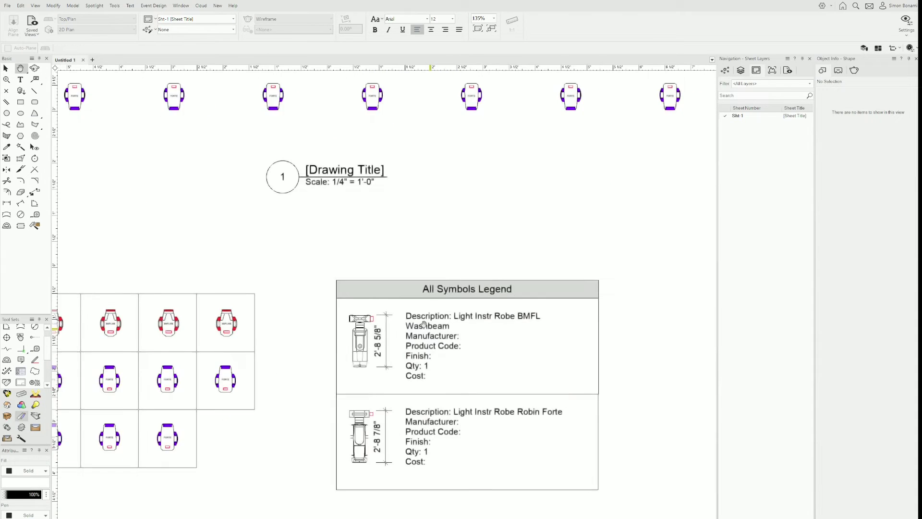
{"action": "left_click", "coordinate": [389, 296]}
{"action": "scroll", "coordinate": [389, 297], "scroll_direction": "up", "scroll_amount": 2}
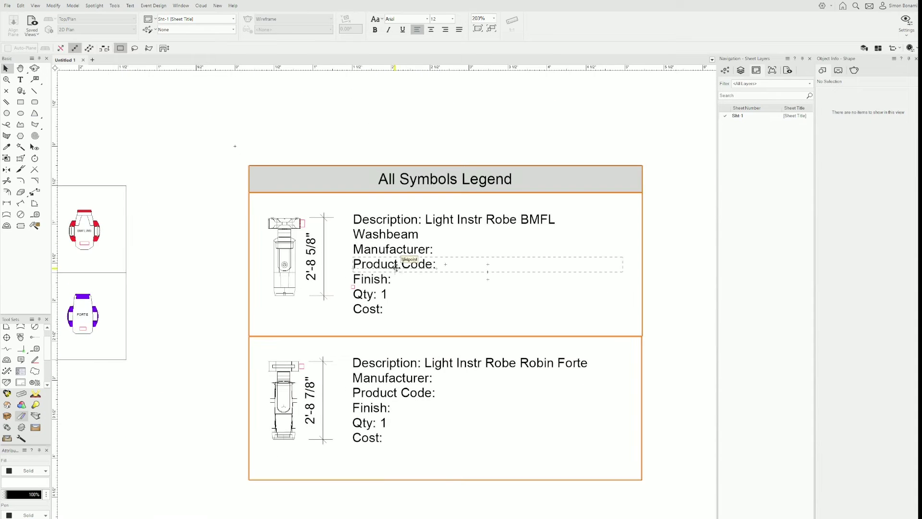
{"action": "left_click", "coordinate": [293, 178]}
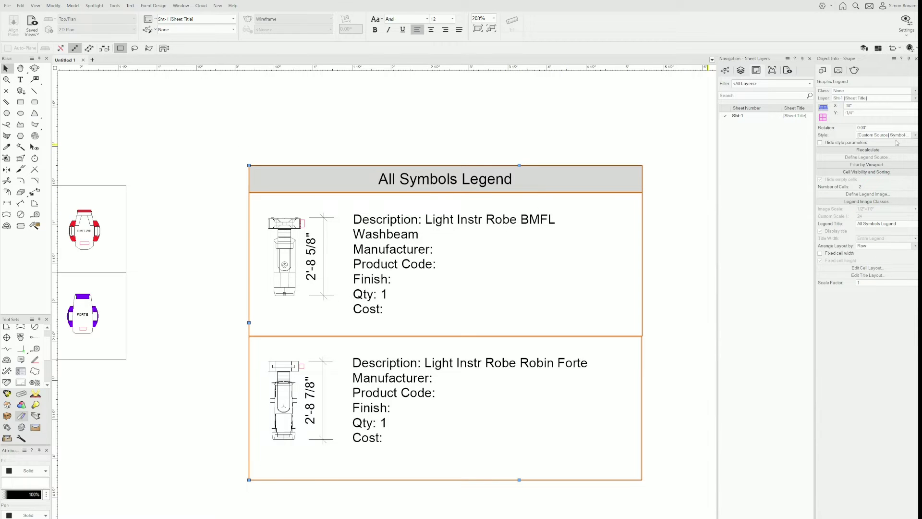
{"action": "left_click", "coordinate": [914, 136]}
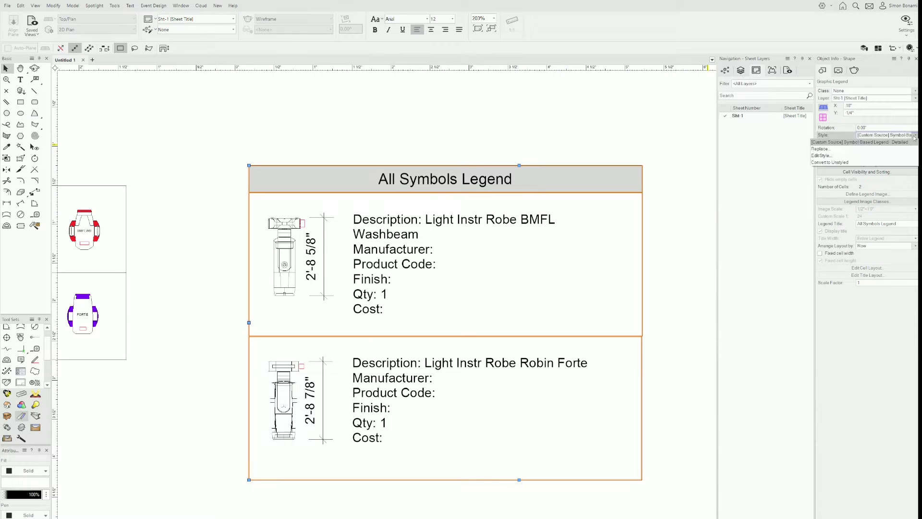
{"action": "left_click", "coordinate": [841, 163]}
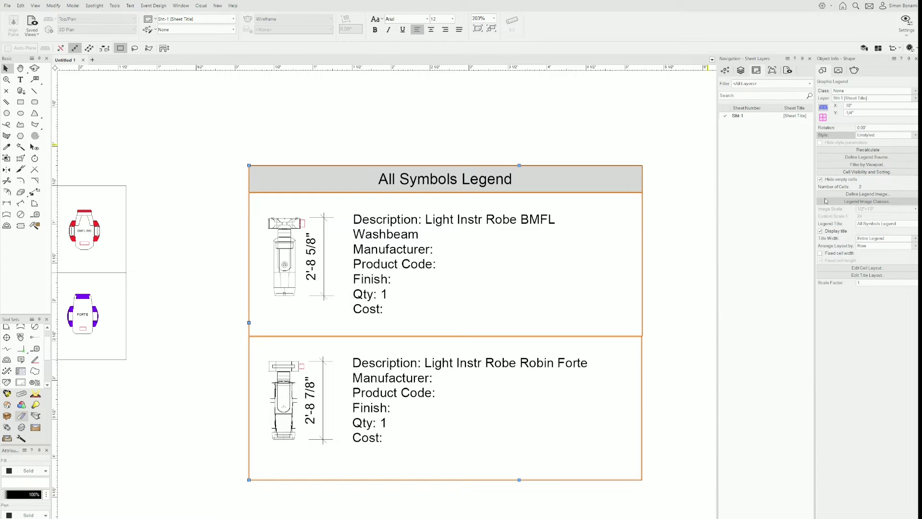
Change the legend source of the All Symbols Legend to Lighting Device.
{"action": "left_click", "coordinate": [853, 158]}
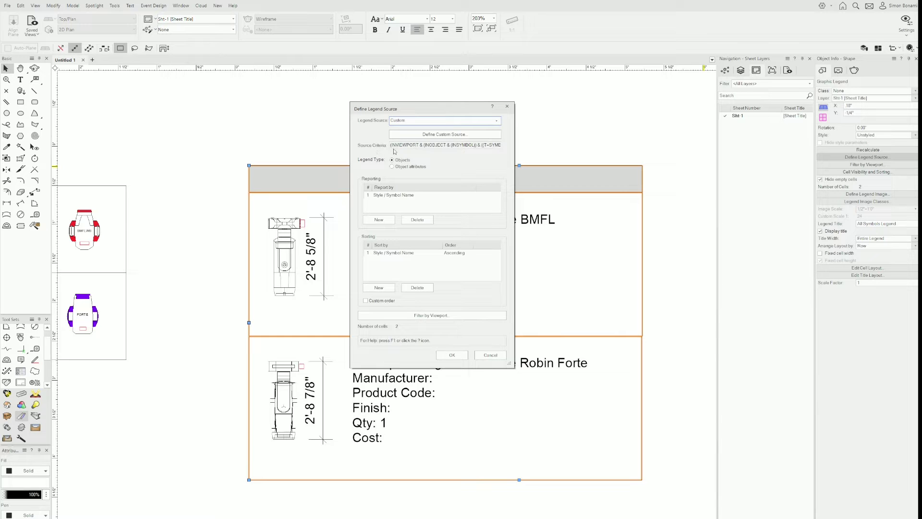
{"action": "left_click_drag", "start_coordinate": [399, 145], "coordinate": [471, 145]}
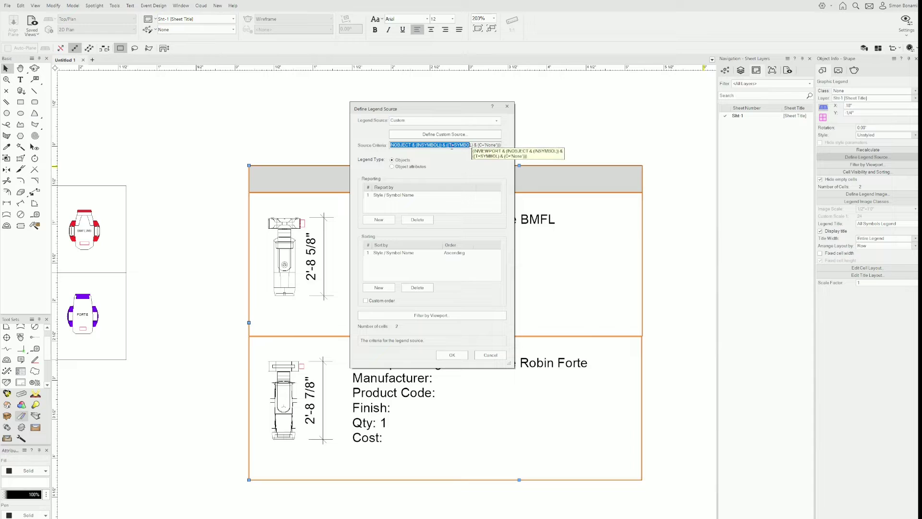
{"action": "left_click", "coordinate": [427, 121]}
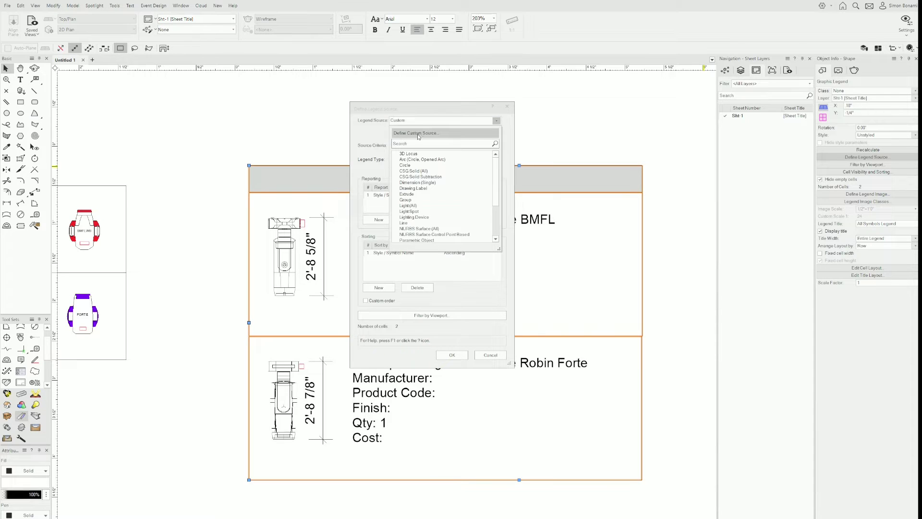
{"action": "type", "text": "lighti"}
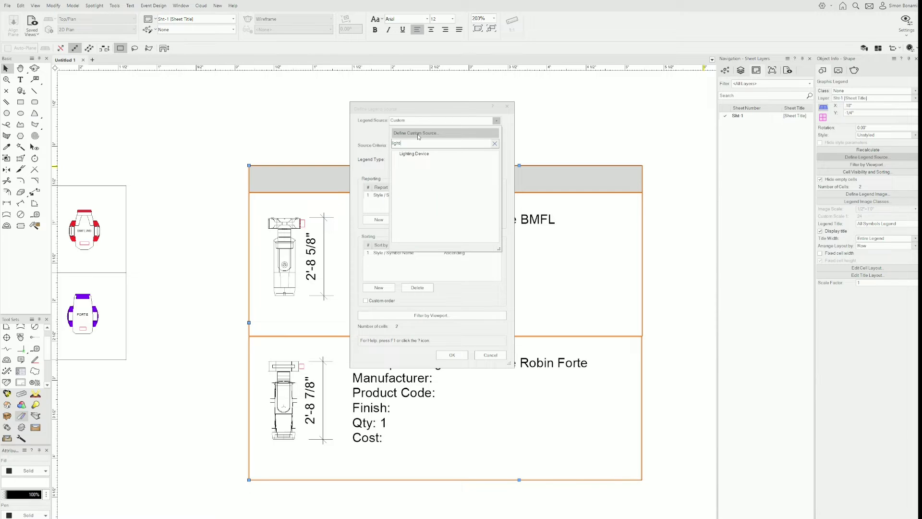
{"action": "left_click", "coordinate": [411, 153]}
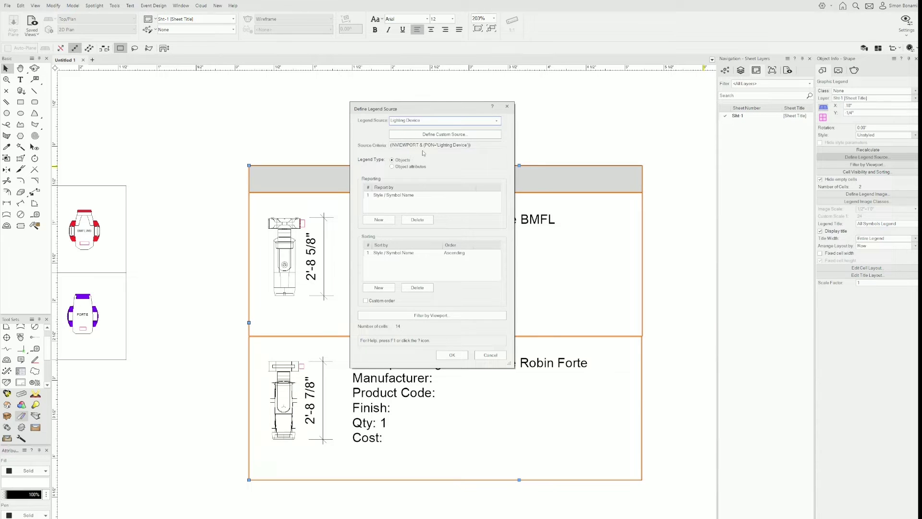
Report the legend by the Lighting Device field Fixture ID and apply the source definition.
{"action": "left_click", "coordinate": [414, 196]}
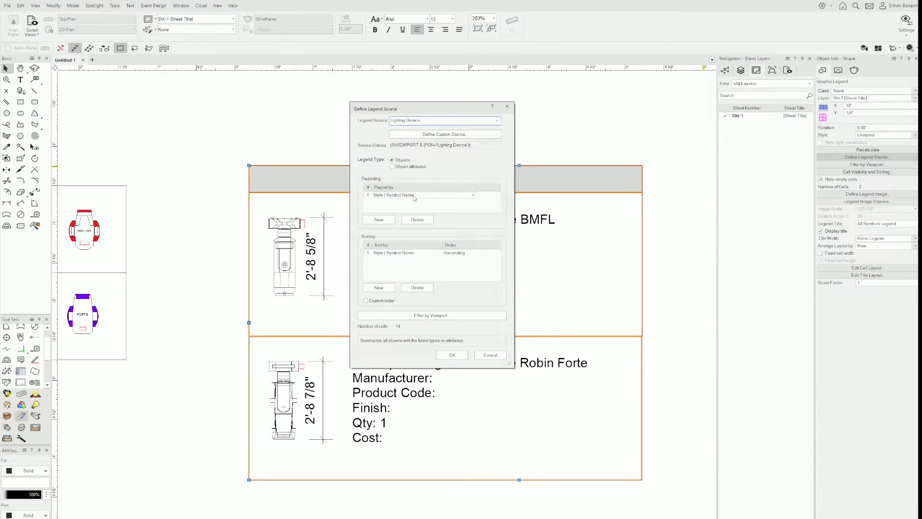
{"action": "left_click", "coordinate": [471, 196]}
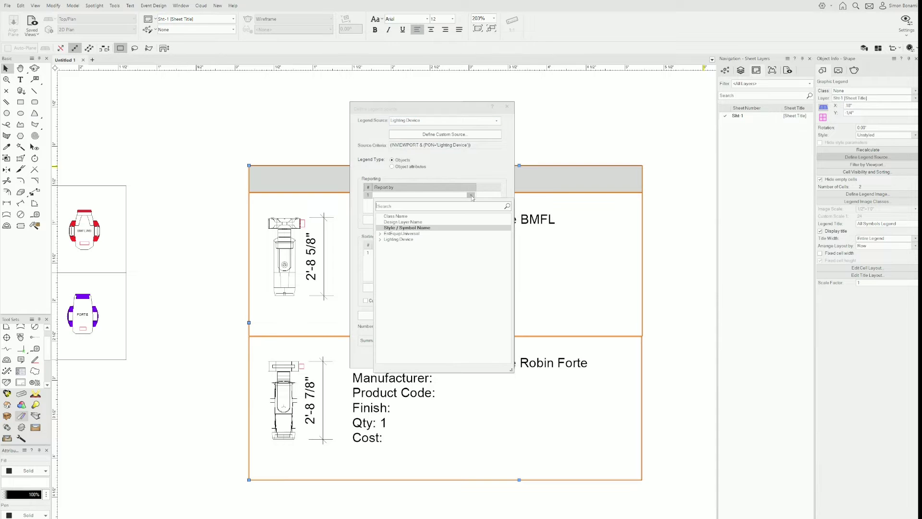
{"action": "left_click", "coordinate": [379, 239]}
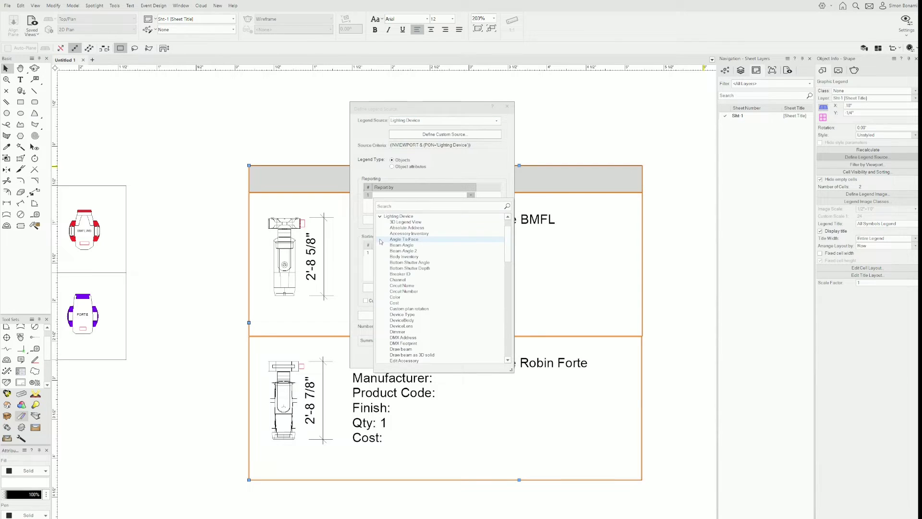
{"action": "scroll", "coordinate": [419, 335], "scroll_direction": "down", "scroll_amount": 3}
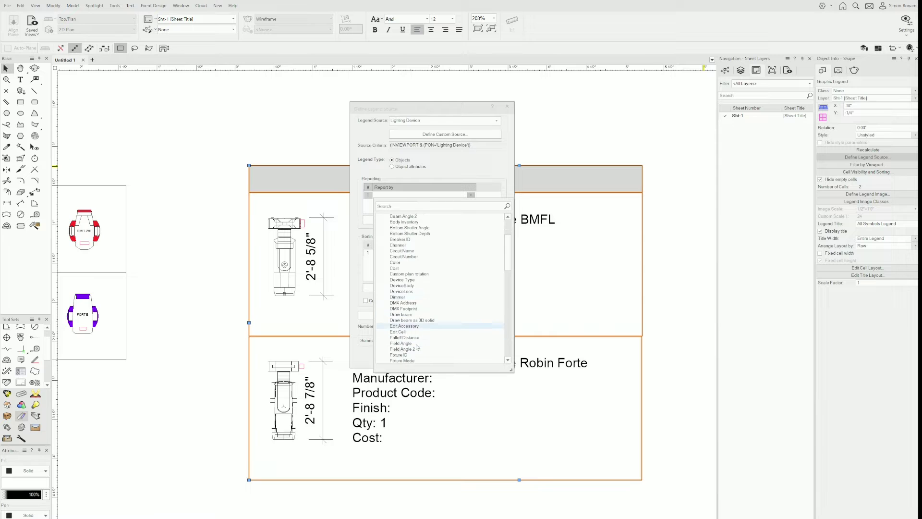
{"action": "left_click", "coordinate": [418, 354]}
{"action": "left_click", "coordinate": [452, 355]}
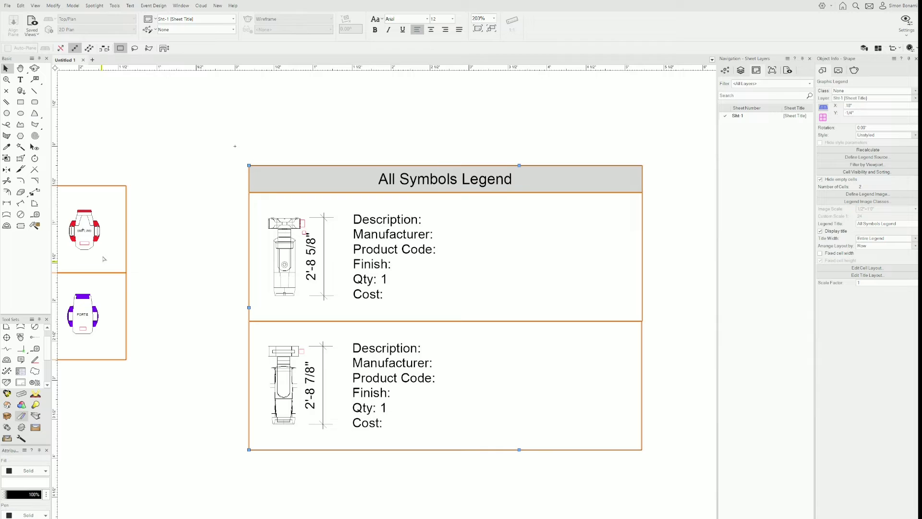
Open the cell layout of the All Symbols Legend for editing.
{"action": "middle_click_drag", "start_coordinate": [144, 257], "coordinate": [301, 262]}
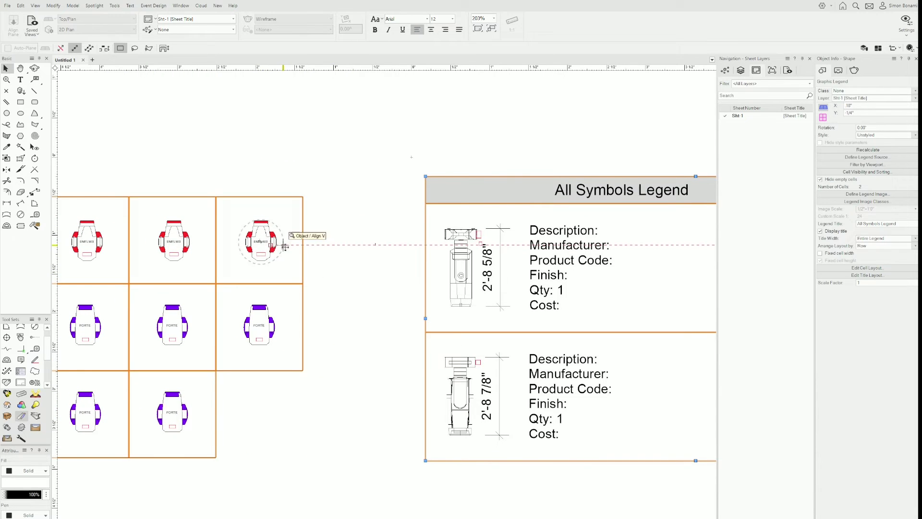
{"action": "key", "text": "h"}
{"action": "middle_click_drag", "start_coordinate": [368, 271], "coordinate": [154, 261]}
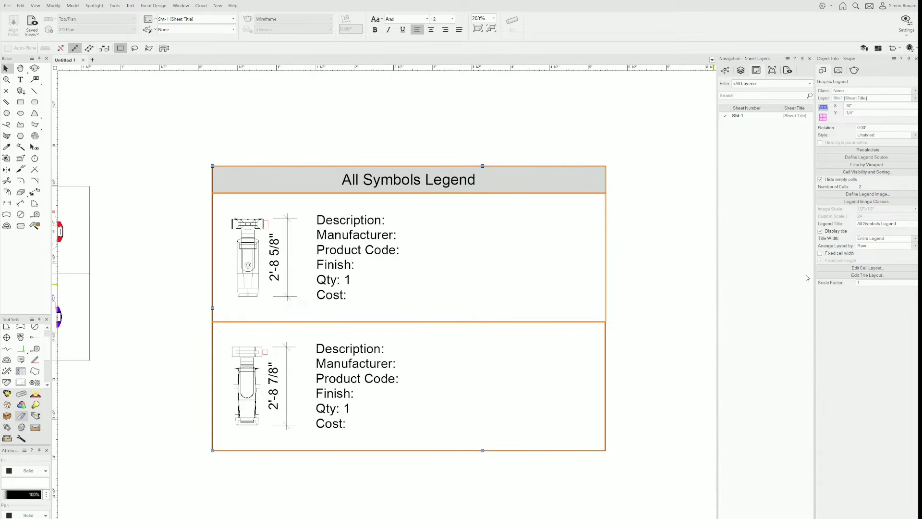
{"action": "double_click", "coordinate": [405, 255]}
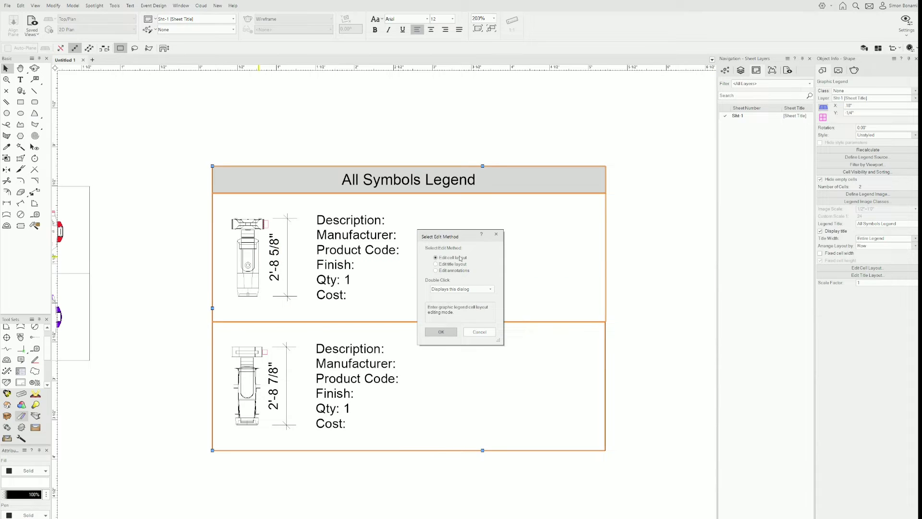
{"action": "left_click", "coordinate": [441, 332]}
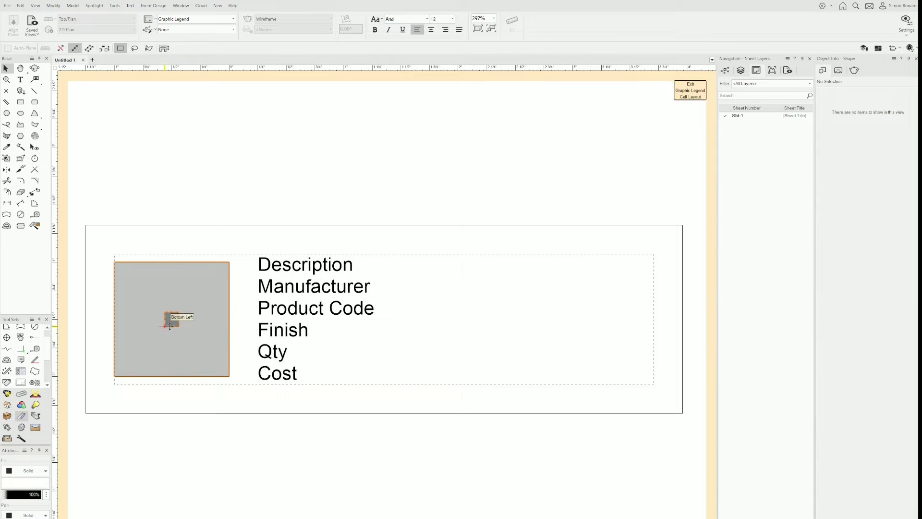
Set the view of the image in the legend's cell layout to Top/Plan.
{"action": "left_click", "coordinate": [171, 321]}
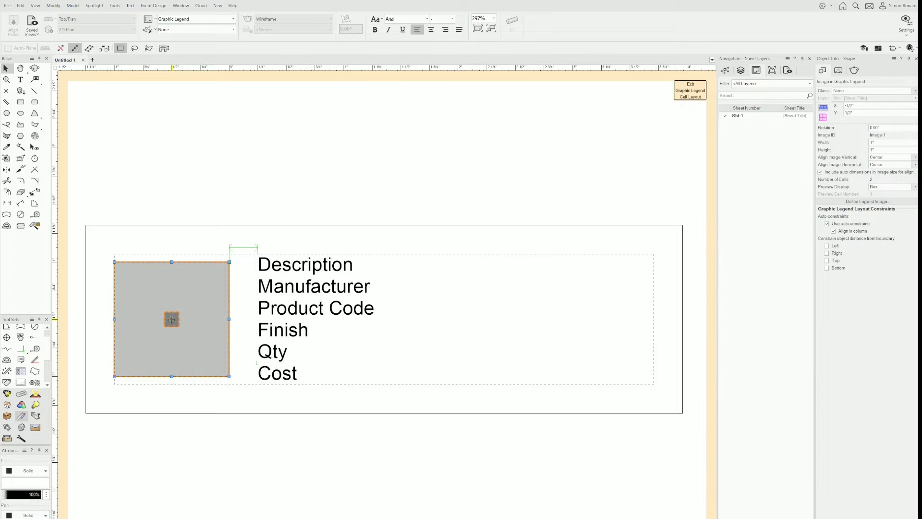
{"action": "double_click", "coordinate": [172, 319]}
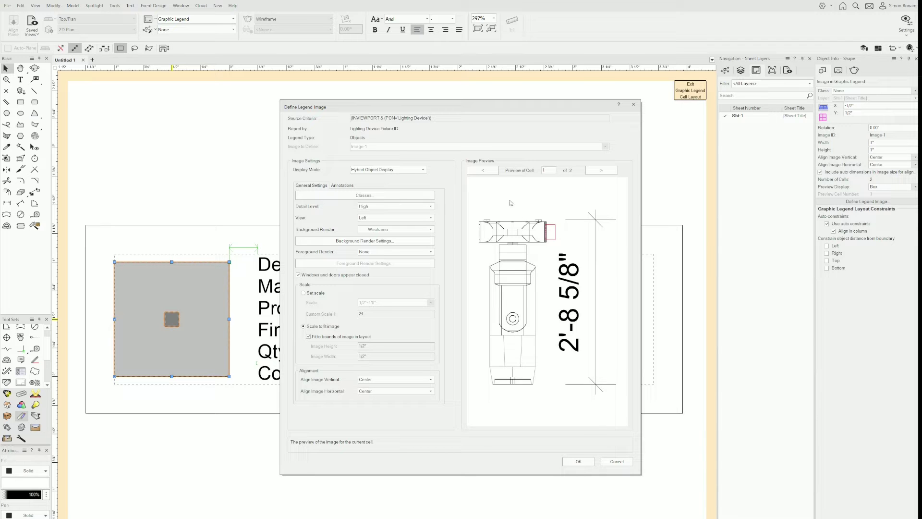
{"action": "left_click", "coordinate": [431, 218]}
{"action": "left_click", "coordinate": [394, 227]}
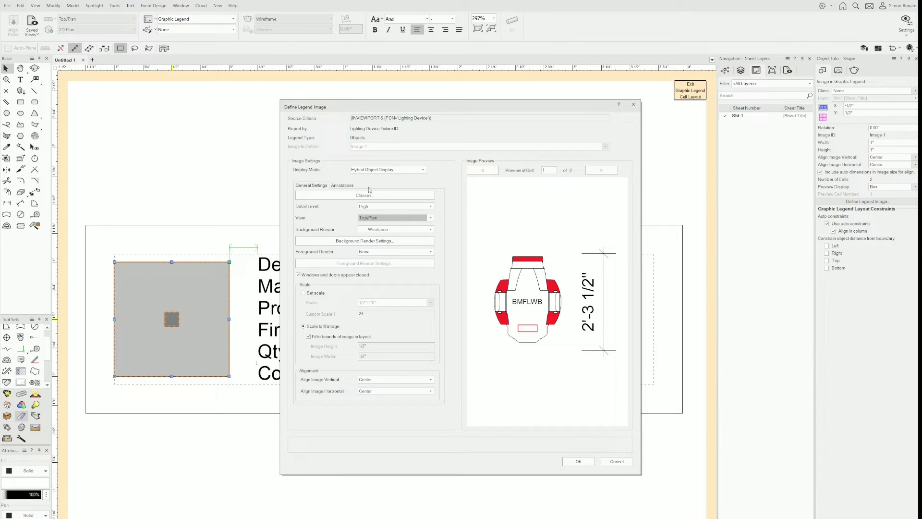
Set the vertical auto-dimension of the legend image to None and exit the cell layout.
{"action": "left_click", "coordinate": [349, 186]}
{"action": "left_click", "coordinate": [385, 203]}
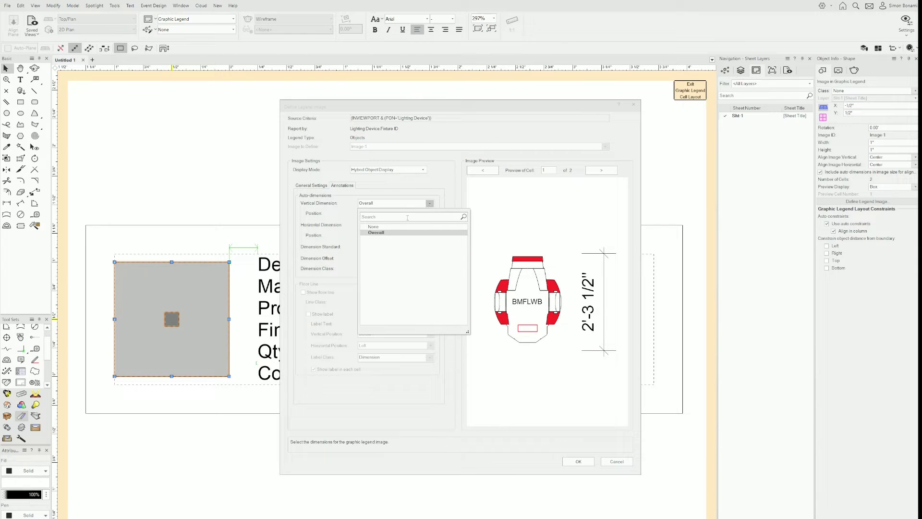
{"action": "left_click", "coordinate": [377, 229]}
{"action": "left_click", "coordinate": [579, 461]}
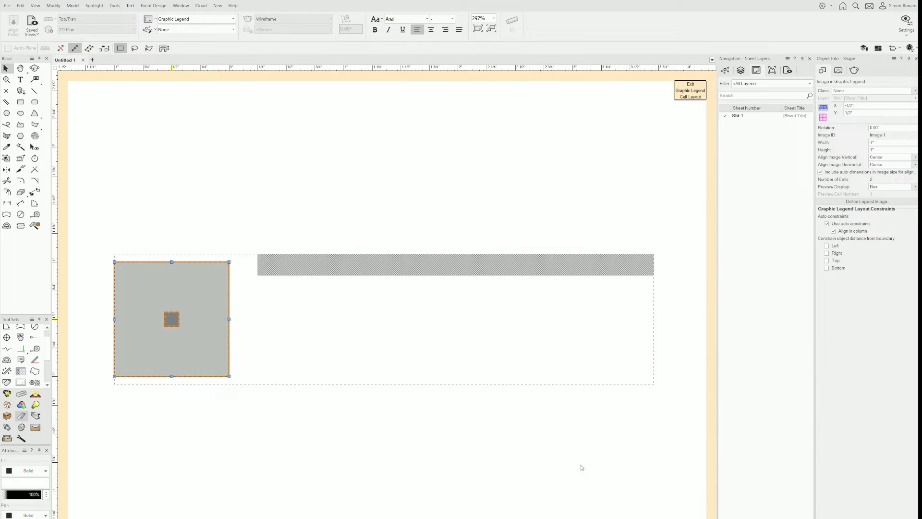
{"action": "left_click", "coordinate": [690, 96]}
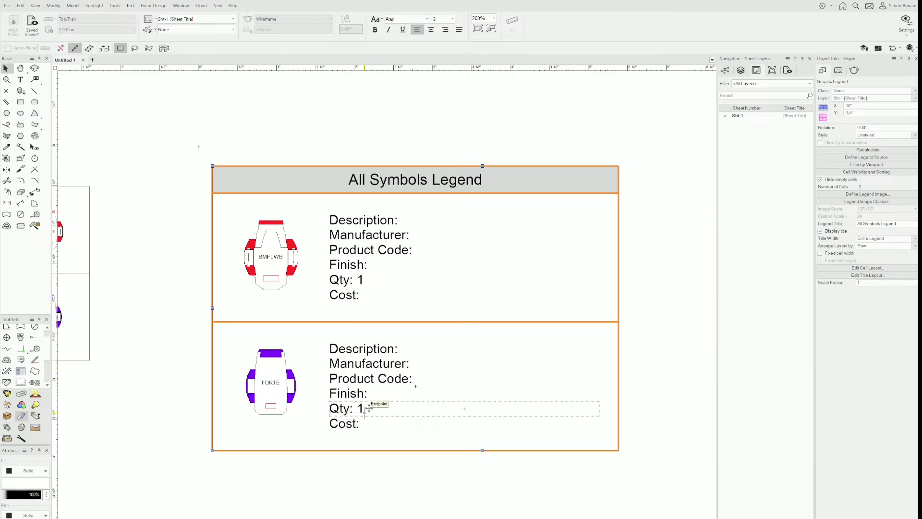
In the legend's cell layout, set the Qty field to show a single value with Sum values, and return to the sheet.
{"action": "scroll", "coordinate": [249, 261], "scroll_direction": "down", "scroll_amount": 4}
{"action": "mouse_move", "coordinate": [202, 208]}
{"action": "middle_mouse_down"}
{"action": "mouse_move", "coordinate": [244, 272]}
{"action": "mouse_move", "coordinate": [300, 319]}
{"action": "mouse_move", "coordinate": [325, 307]}
{"action": "middle_mouse_up"}
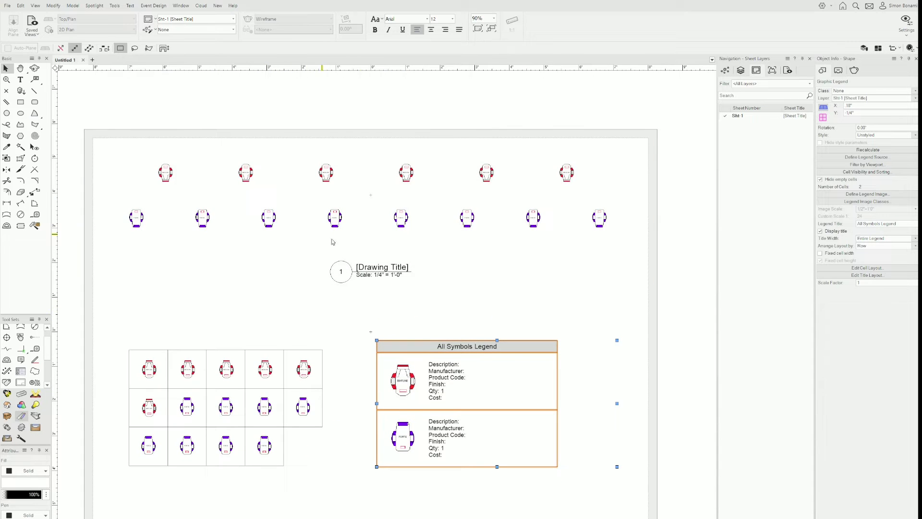
{"action": "scroll", "coordinate": [455, 407], "scroll_direction": "up", "scroll_amount": 4}
{"action": "mouse_move", "coordinate": [456, 407]}
{"action": "middle_mouse_down"}
{"action": "mouse_move", "coordinate": [373, 298]}
{"action": "mouse_move", "coordinate": [276, 247]}
{"action": "middle_mouse_up"}
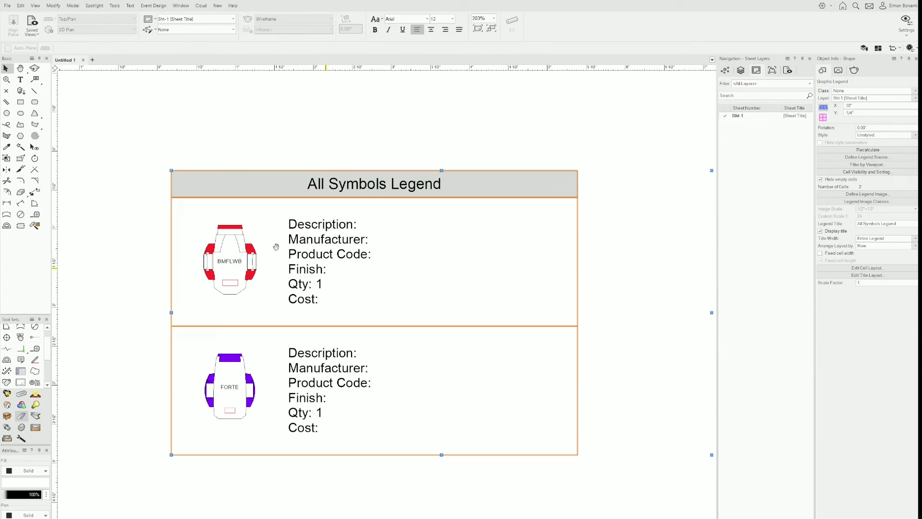
{"action": "double_click", "coordinate": [322, 281]}
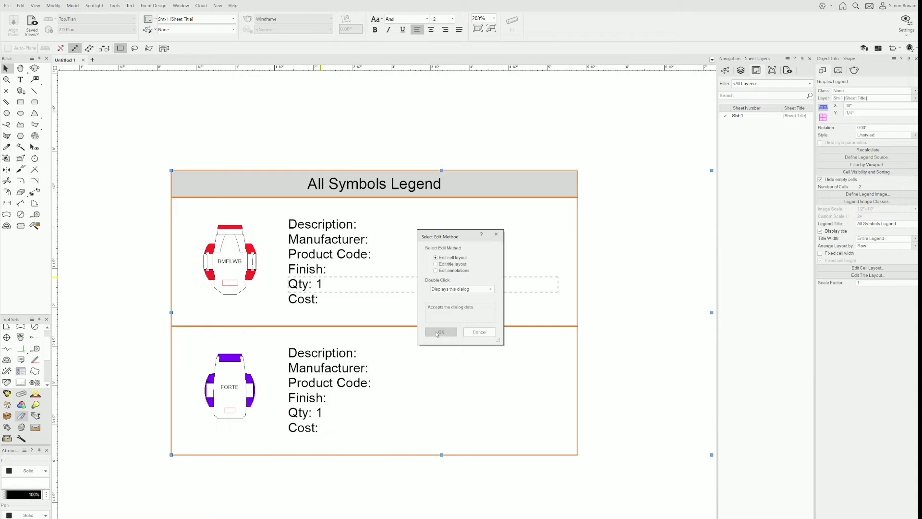
{"action": "key", "text": "Return"}
{"action": "left_click", "coordinate": [278, 352]}
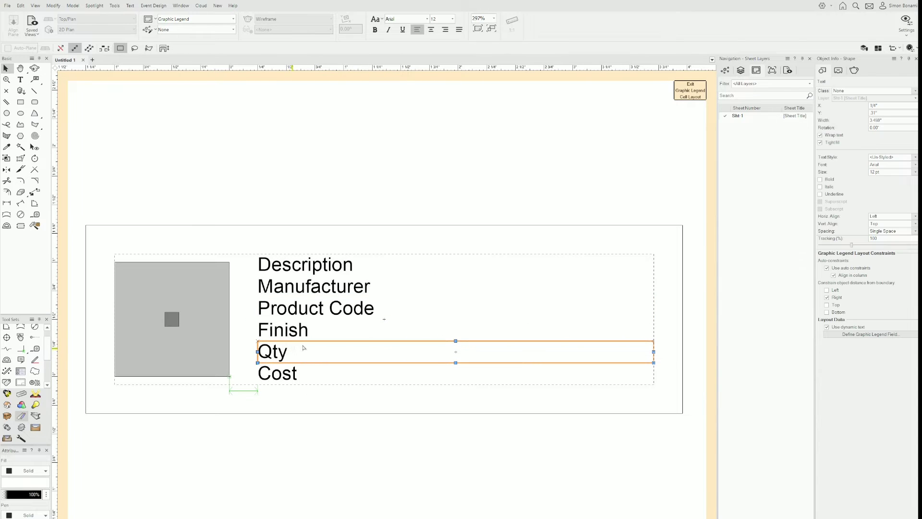
{"action": "left_click", "coordinate": [869, 335]}
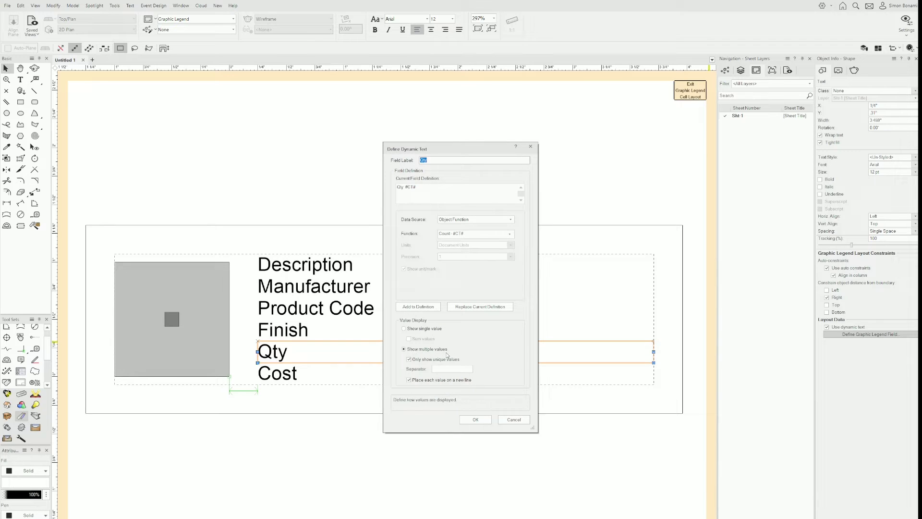
{"action": "left_click", "coordinate": [424, 329]}
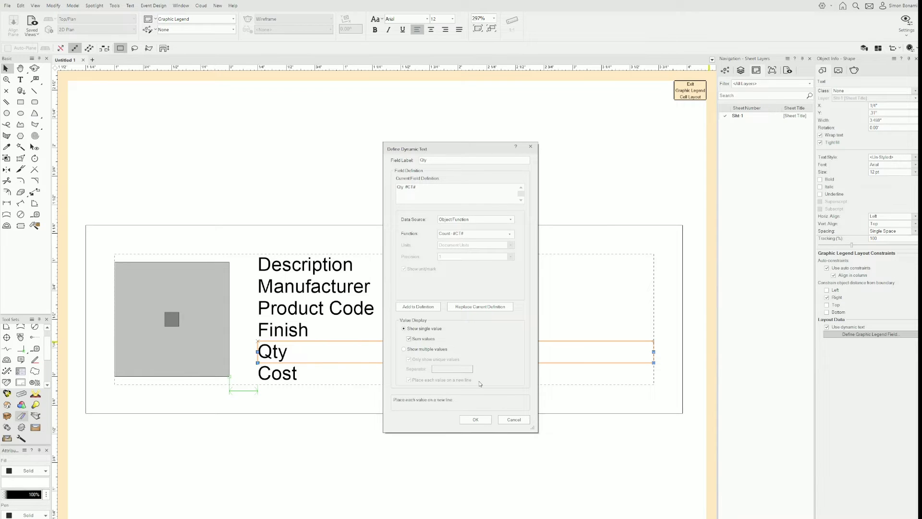
{"action": "left_click", "coordinate": [476, 419]}
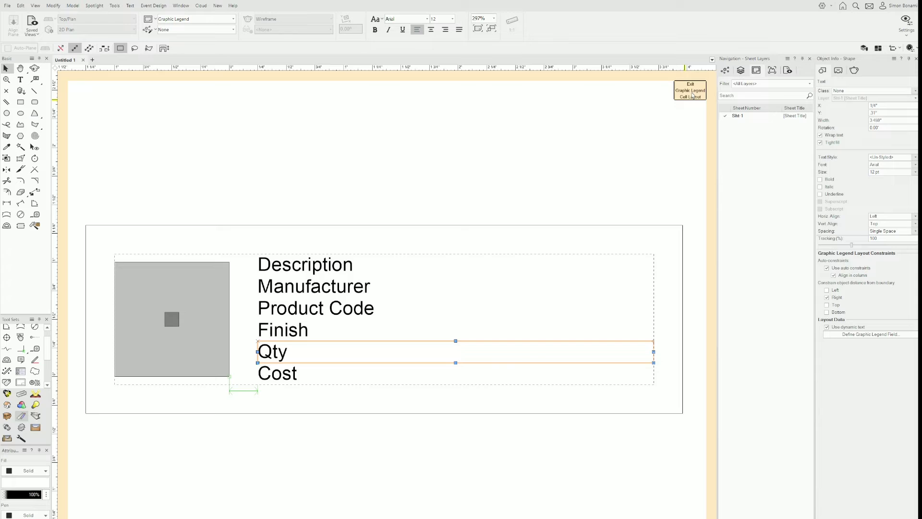
{"action": "left_click", "coordinate": [691, 91]}
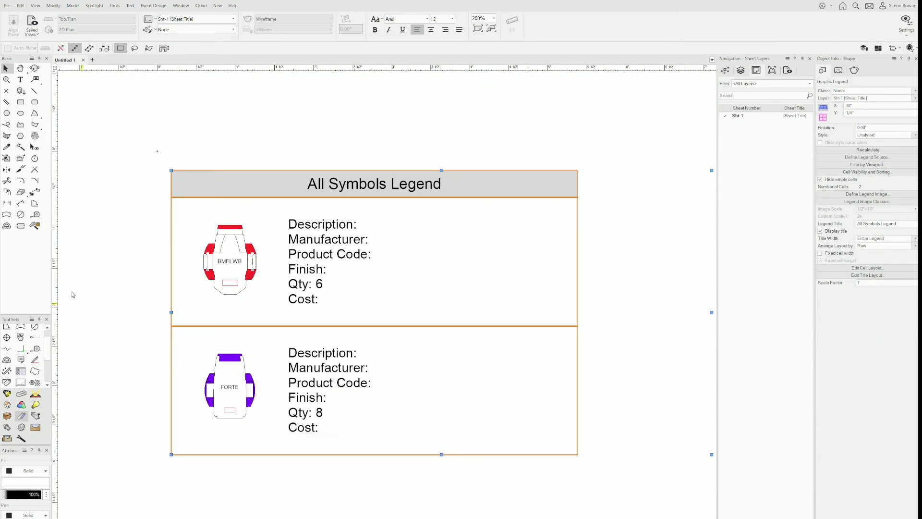
In the cell layout, change the Description field's data source to Object Parameters with Lighting Device as the object.
{"action": "left_click", "coordinate": [117, 304]}
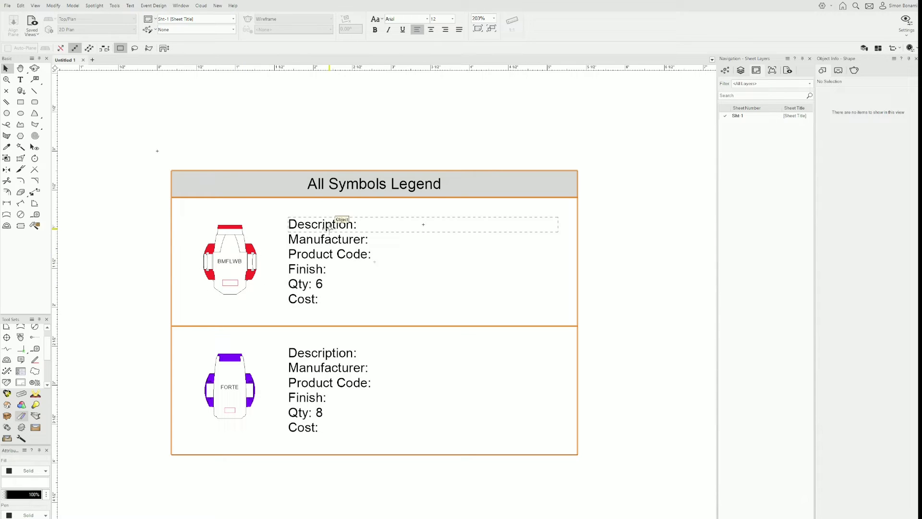
{"action": "double_click", "coordinate": [309, 186]}
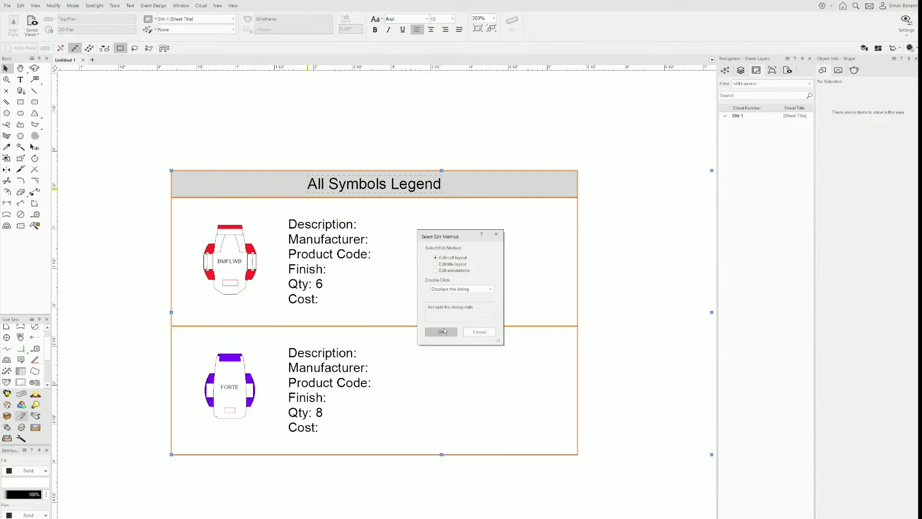
{"action": "left_click", "coordinate": [444, 331]}
{"action": "left_click", "coordinate": [428, 268]}
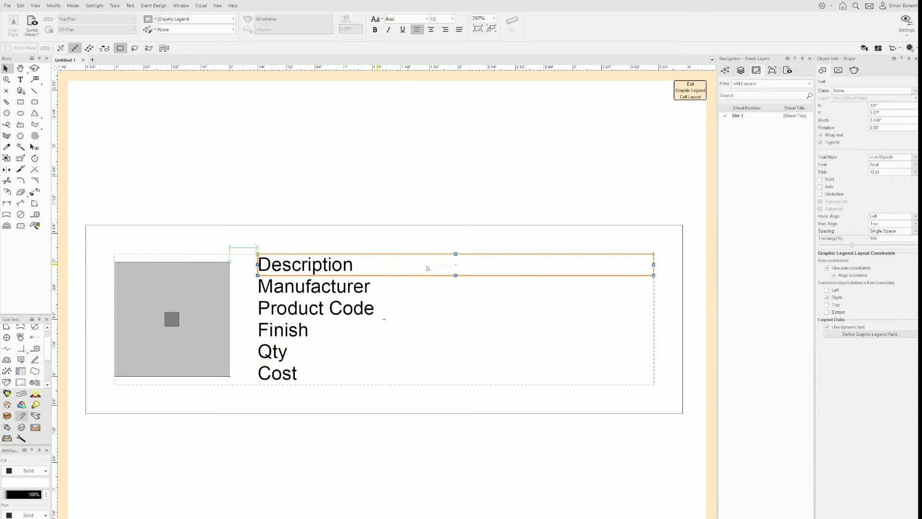
{"action": "left_click", "coordinate": [855, 335]}
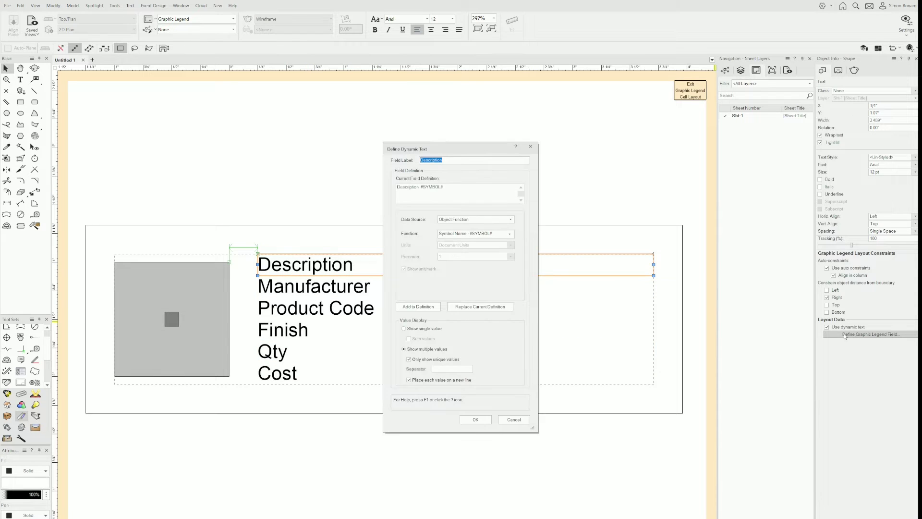
{"action": "left_click", "coordinate": [511, 220]}
{"action": "left_click", "coordinate": [505, 229]}
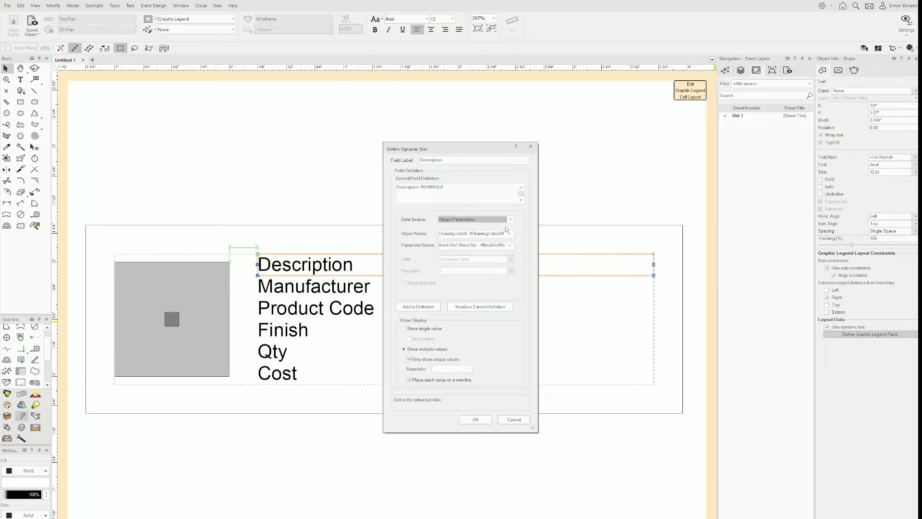
{"action": "left_click", "coordinate": [510, 234]}
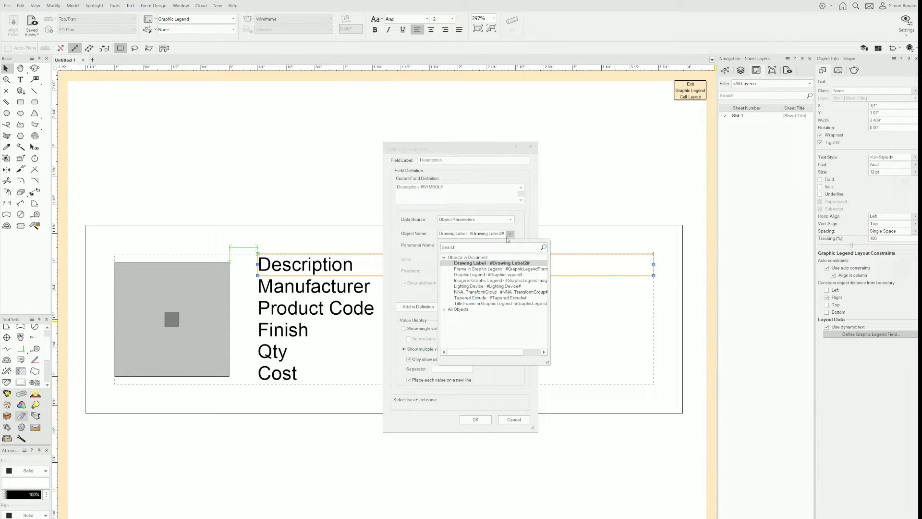
{"action": "left_click", "coordinate": [502, 264]}
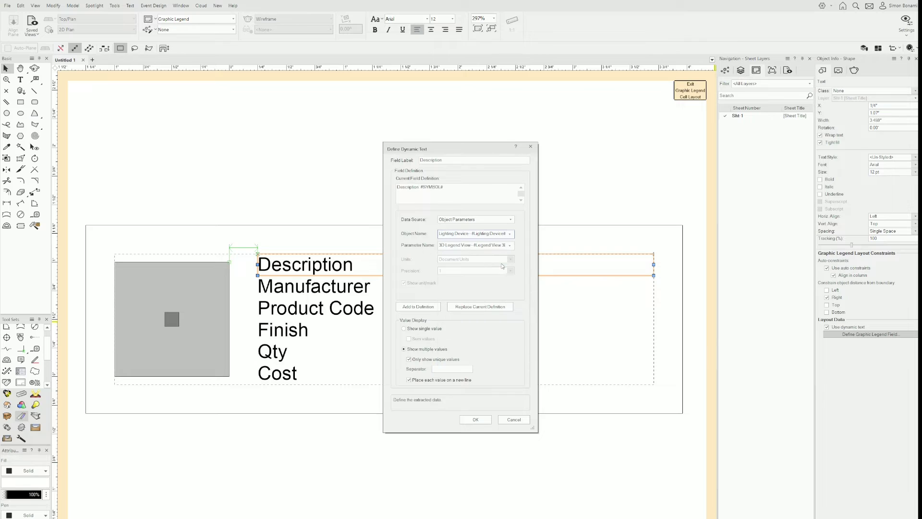
Replace the Description field's current definition with the Instrument Type parameter and exit the cell layout.
{"action": "left_click", "coordinate": [511, 246]}
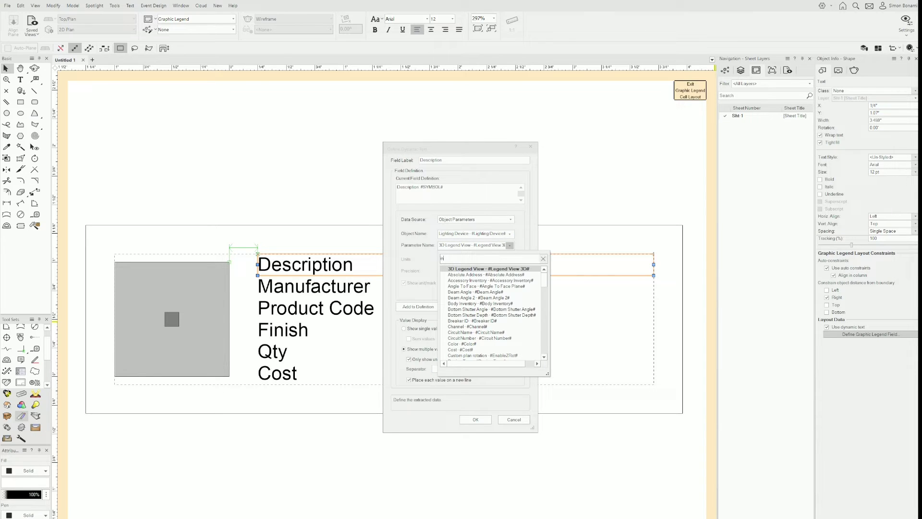
{"action": "type", "text": "instru"}
{"action": "left_click", "coordinate": [459, 270]}
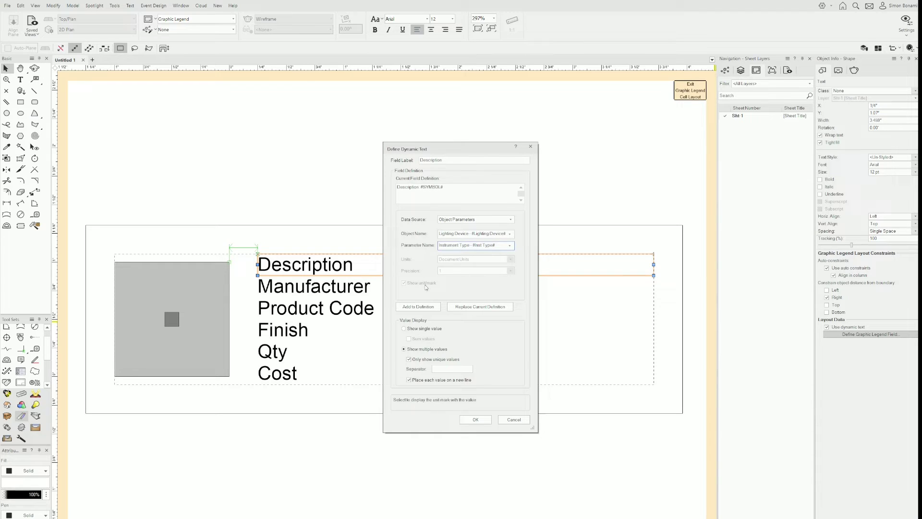
{"action": "left_click", "coordinate": [478, 419]}
{"action": "triple_click", "coordinate": [444, 187]}
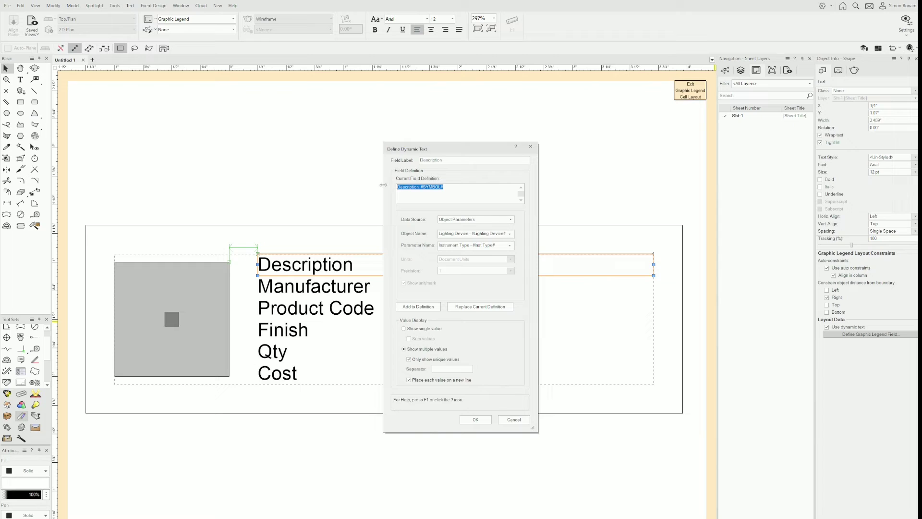
{"action": "left_click", "coordinate": [465, 188]}
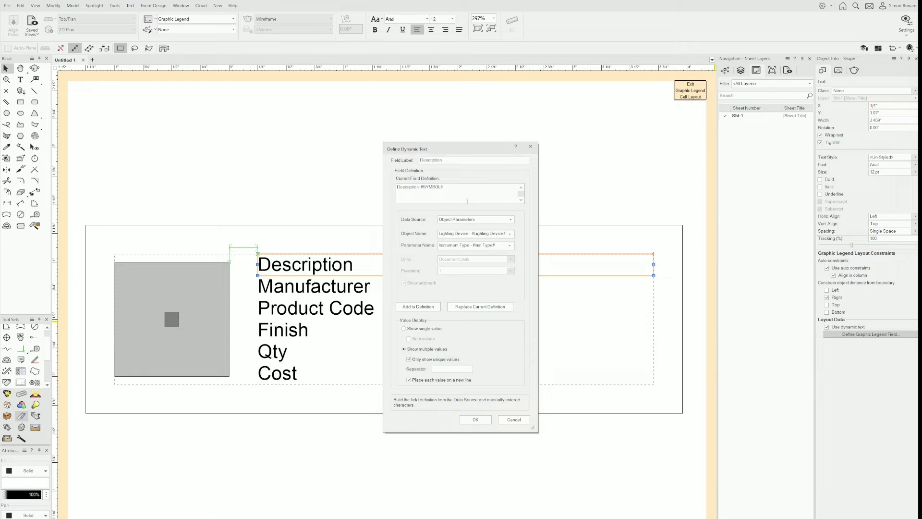
{"action": "left_click", "coordinate": [479, 307]}
{"action": "left_click", "coordinate": [476, 419]}
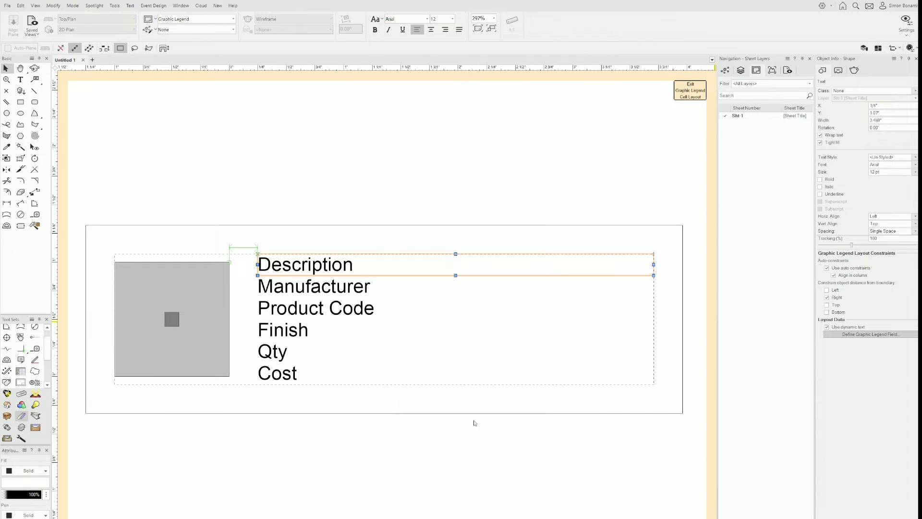
{"action": "left_click", "coordinate": [695, 97]}
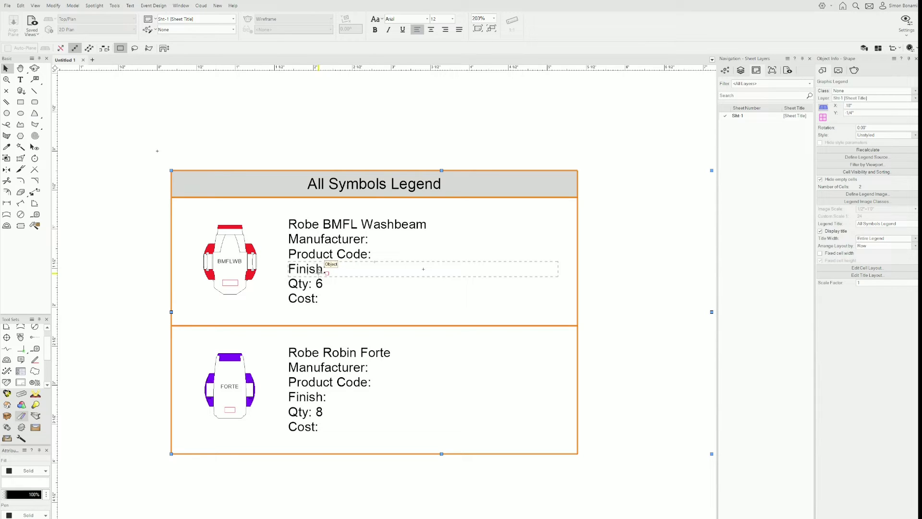
In the cell layout, shorten the Finish field to about 1.2" wide and shift it horizontally to about X 1.2".
{"action": "double_click", "coordinate": [318, 270]}
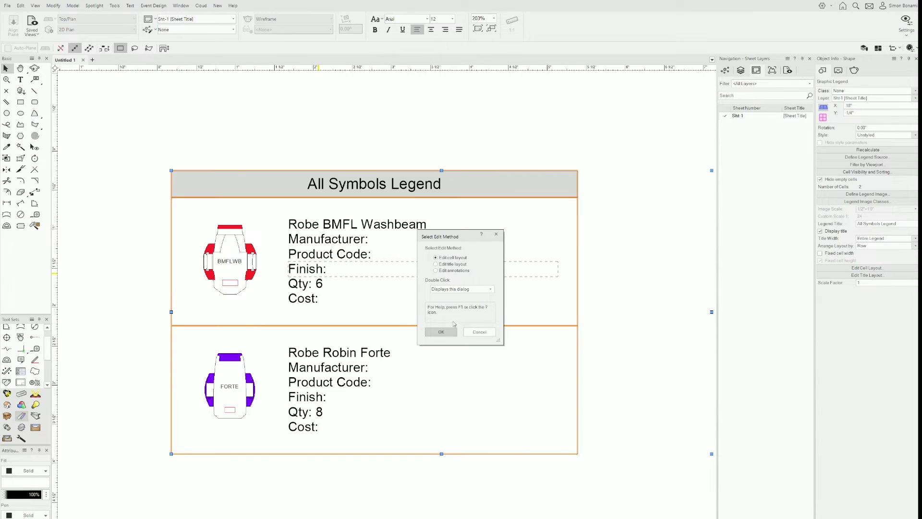
{"action": "left_click", "coordinate": [450, 331]}
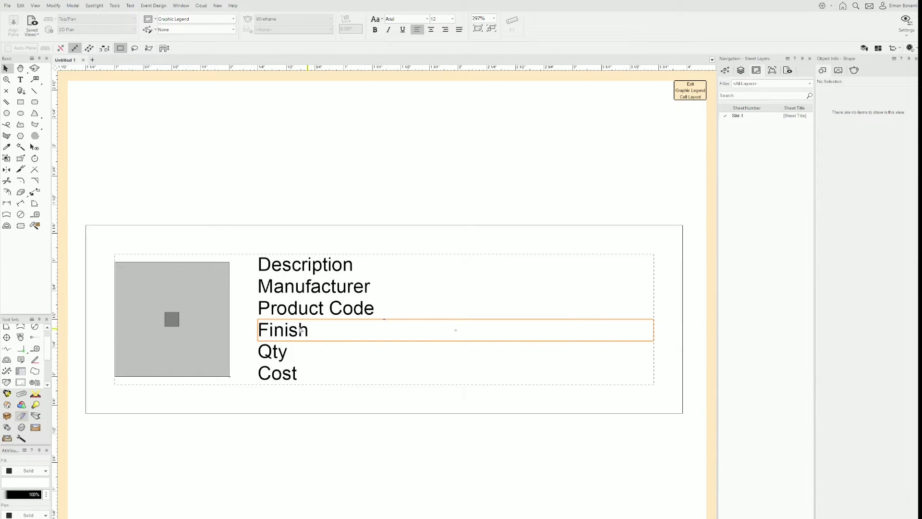
{"action": "left_click", "coordinate": [301, 329]}
{"action": "left_click_drag", "start_coordinate": [654, 330], "coordinate": [395, 332]}
{"action": "left_click_drag", "start_coordinate": [295, 330], "coordinate": [401, 330]}
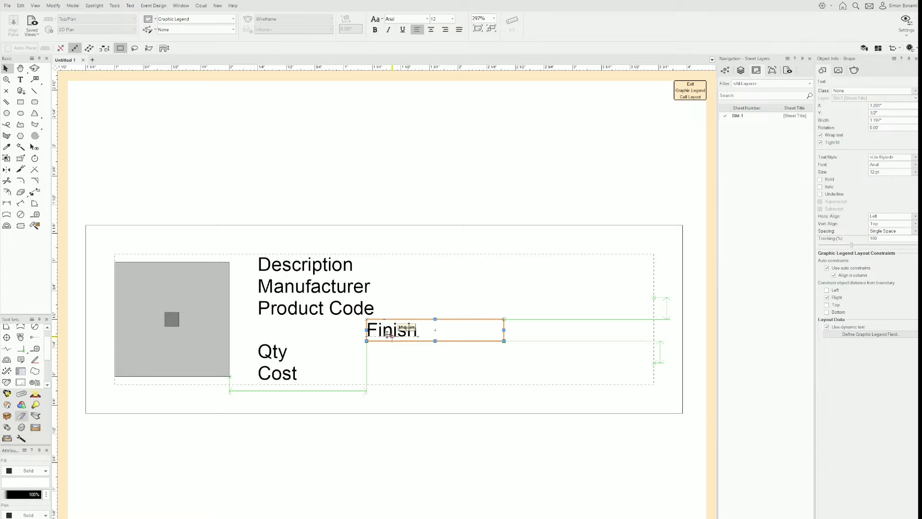
Duplicate the Qty field into the space beside Finish and shorten the copy to about 0.9" wide.
{"action": "left_click", "coordinate": [285, 349]}
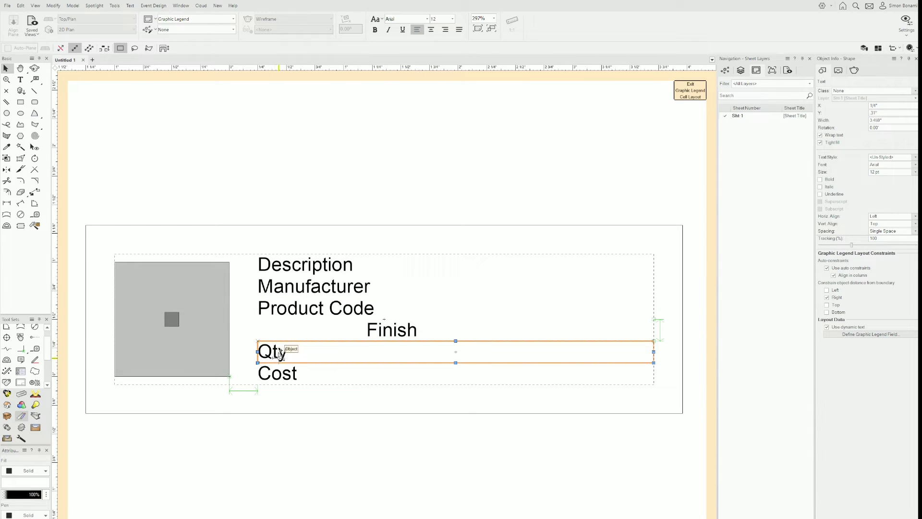
{"action": "left_click_drag", "start_coordinate": [276, 354], "coordinate": [282, 334]}
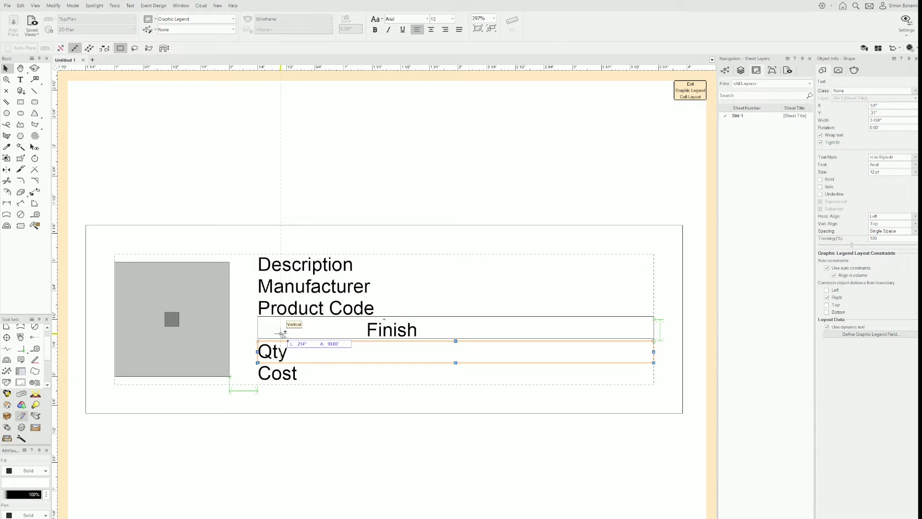
{"action": "left_click_drag", "start_coordinate": [282, 333], "coordinate": [282, 333]}
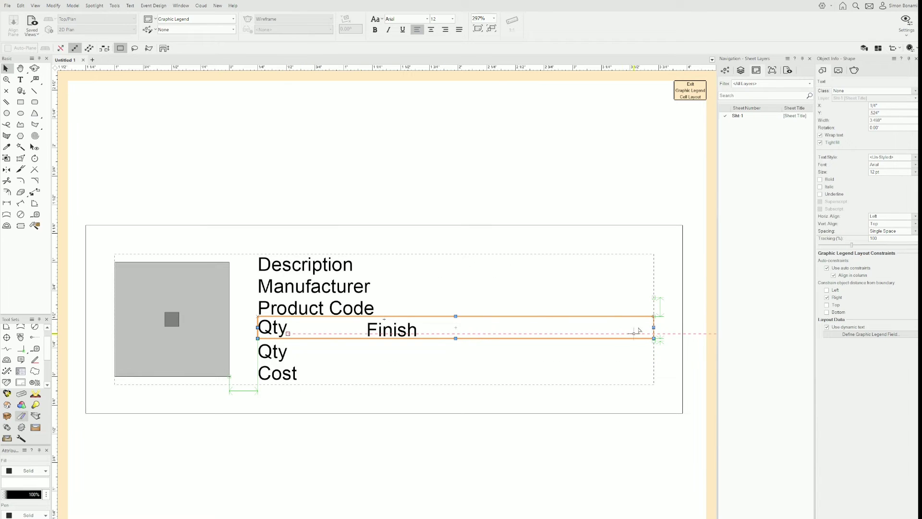
{"action": "left_click_drag", "start_coordinate": [653, 327], "coordinate": [361, 330]}
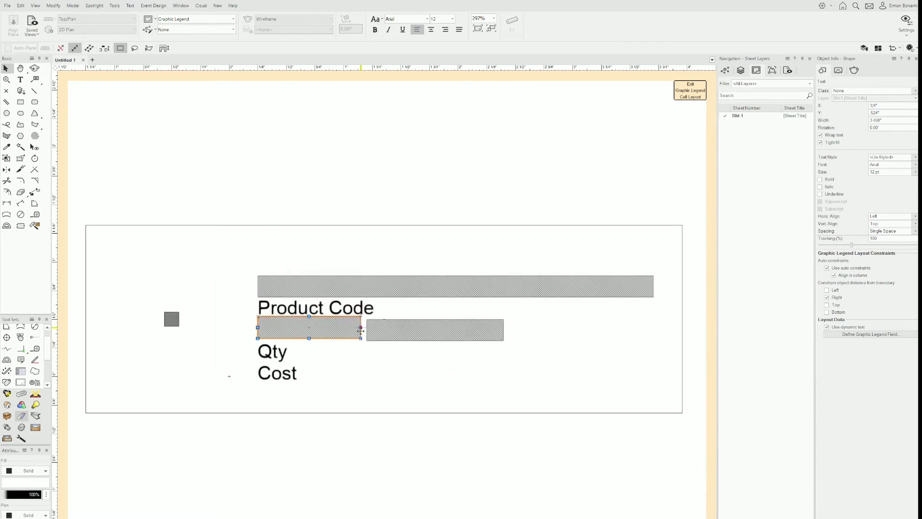
Disable dynamic text for the duplicated Qty field and replace its text with "Wattage:".
{"action": "left_click", "coordinate": [827, 327]}
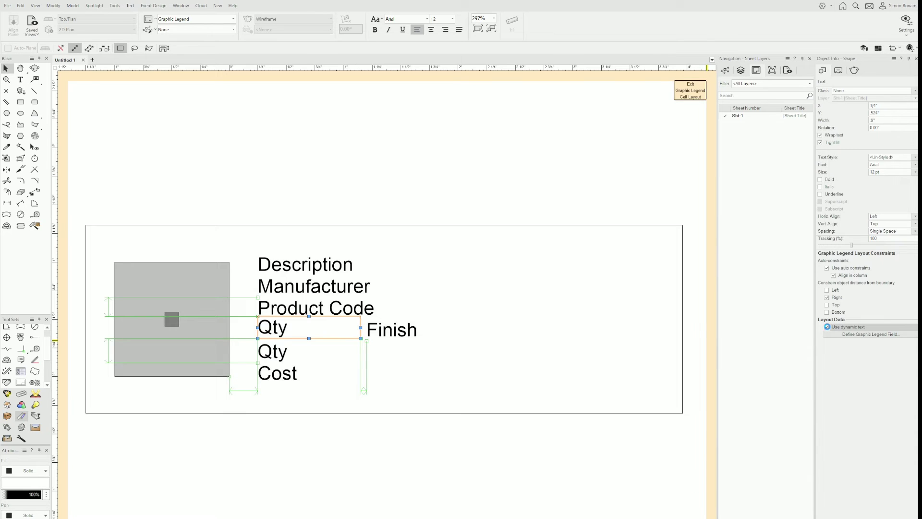
{"action": "double_click", "coordinate": [284, 330]}
{"action": "key", "text": "BackSpace"}
{"action": "key", "text": "BackSpace"}
{"action": "key", "text": "BackSpace"}
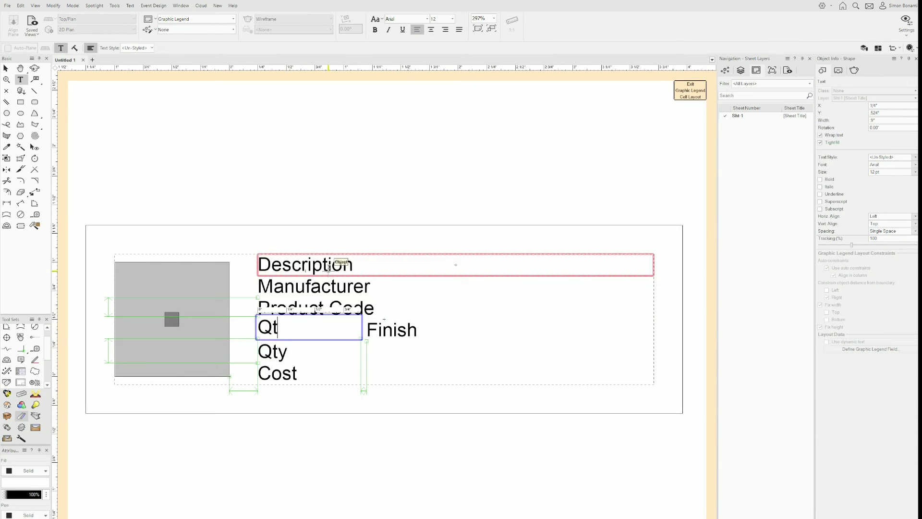
{"action": "type", "text": "Wattage:"}
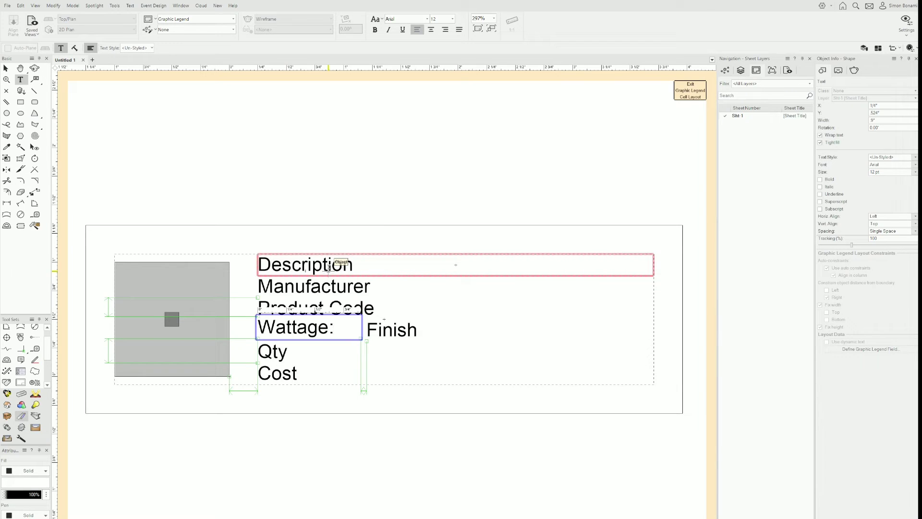
{"action": "left_click", "coordinate": [383, 219]}
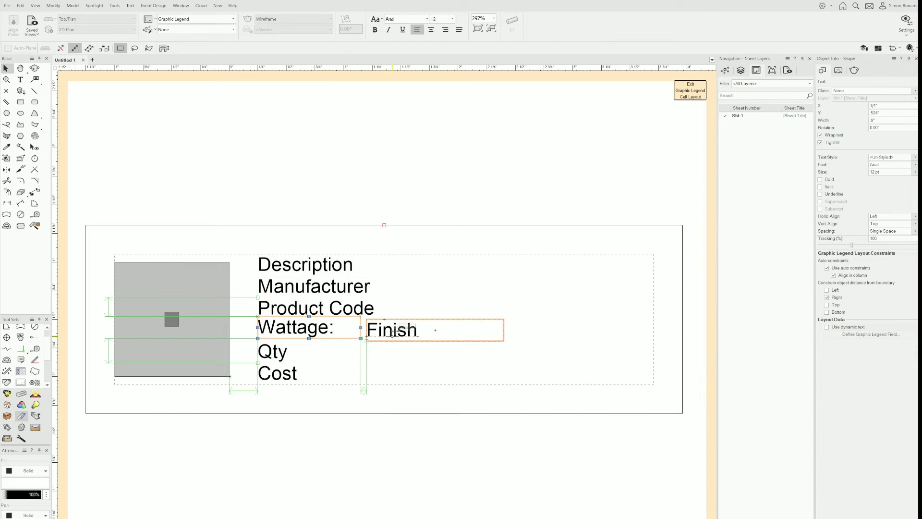
Label the Finish field "Watts" and set its data source to Object Parameters of the Lighting Device object.
{"action": "left_click", "coordinate": [392, 334]}
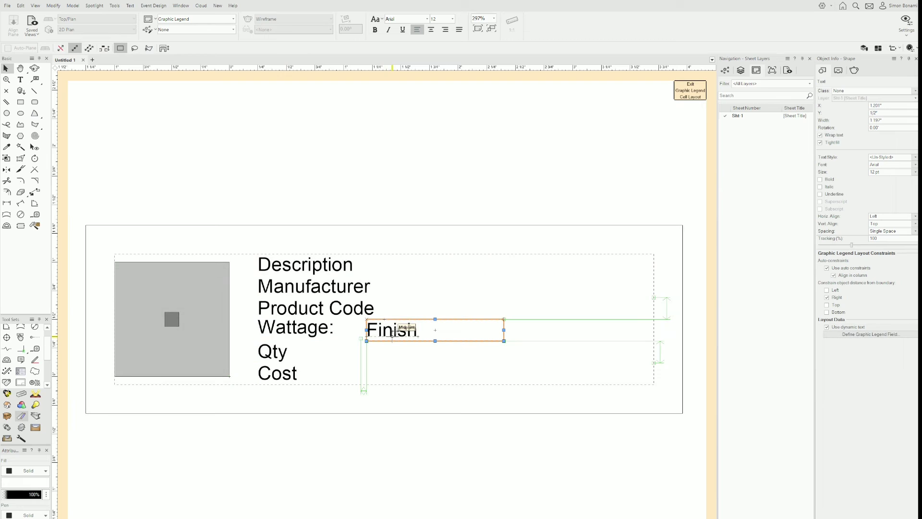
{"action": "left_click", "coordinate": [848, 336]}
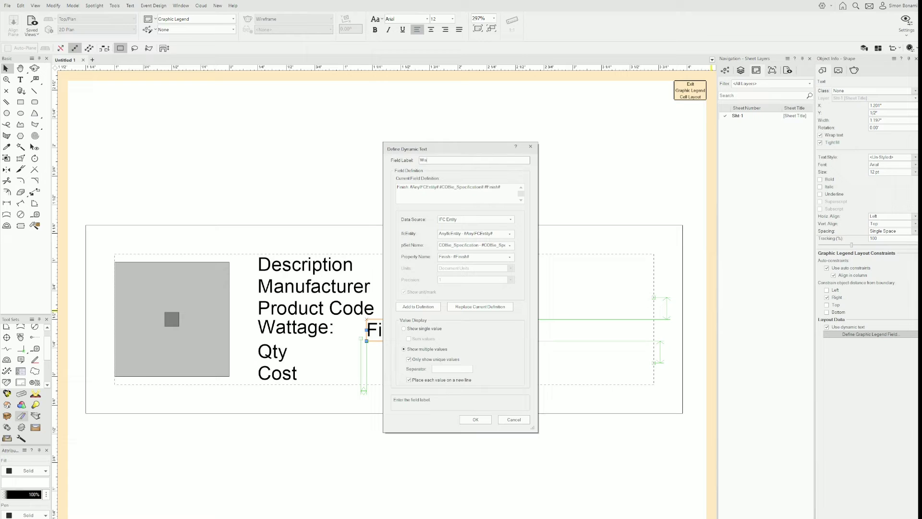
{"action": "type", "text": "Watts"}
{"action": "left_click", "coordinate": [502, 220]}
{"action": "left_click", "coordinate": [499, 229]}
{"action": "left_click", "coordinate": [509, 234]}
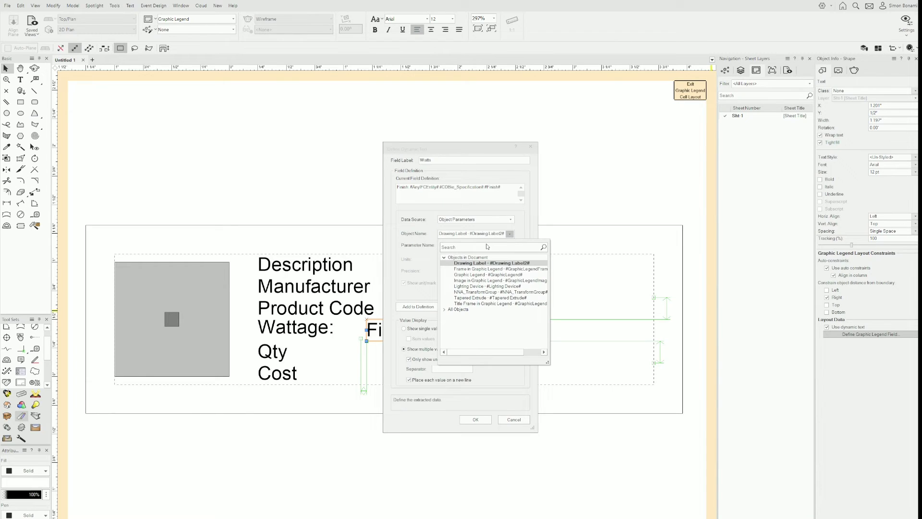
{"action": "type", "text": "light"}
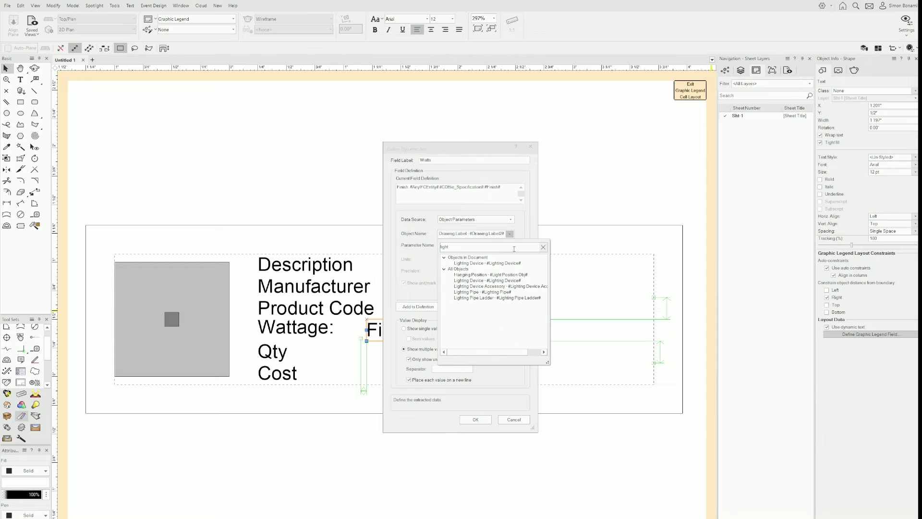
{"action": "left_click", "coordinate": [494, 268]}
Replace the Watts field's current definition with the Wattage parameter and accept the dynamic text settings.
{"action": "left_click", "coordinate": [509, 245]}
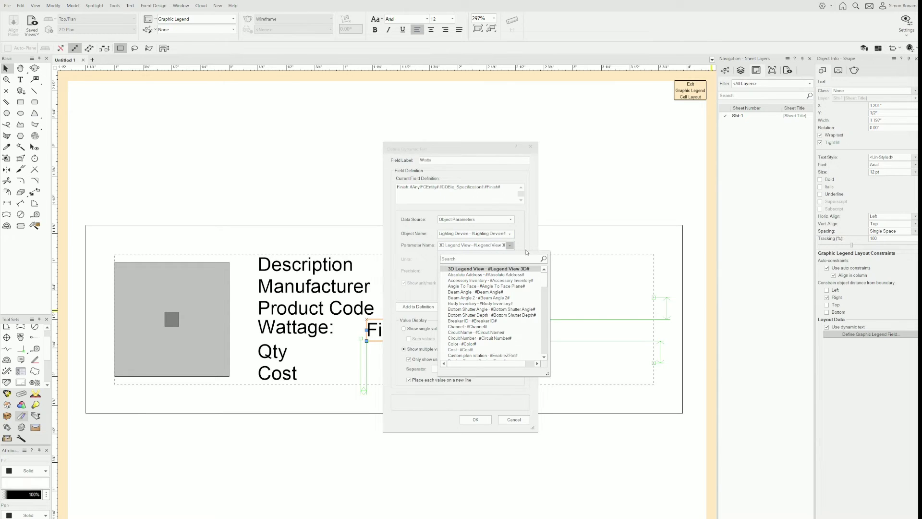
{"action": "type", "text": "wat"}
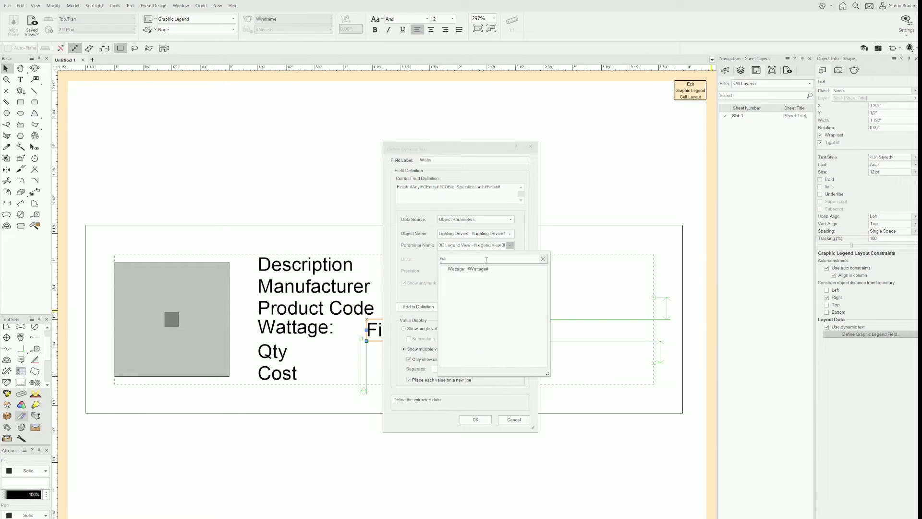
{"action": "left_click", "coordinate": [478, 269]}
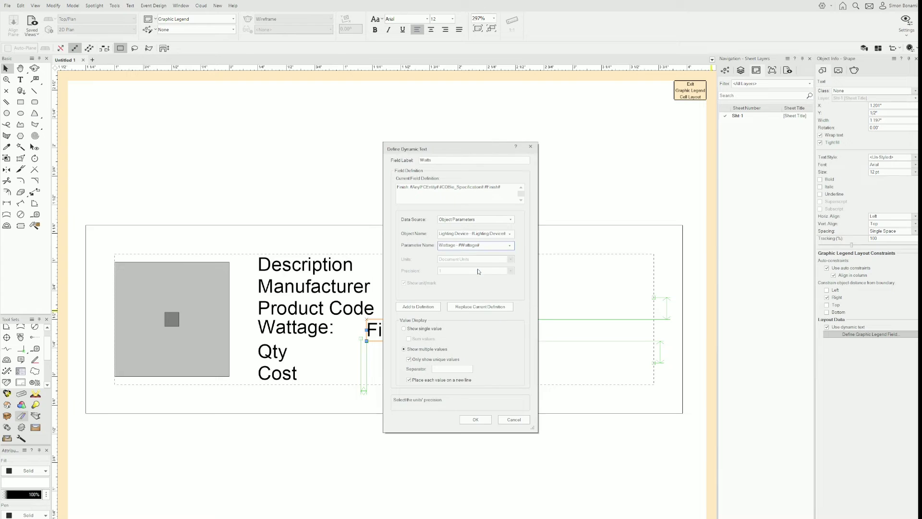
{"action": "left_click", "coordinate": [486, 309]}
{"action": "left_click", "coordinate": [481, 421]}
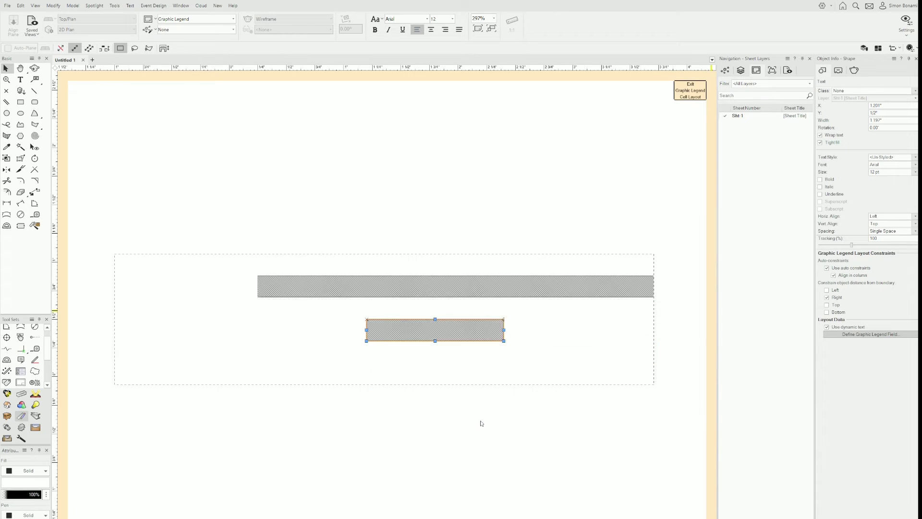
Move the Watts field directly beside the "Wattage:" label, aligned with its text, and exit the cell layout.
{"action": "scroll", "coordinate": [365, 320], "scroll_direction": "up", "scroll_amount": 3}
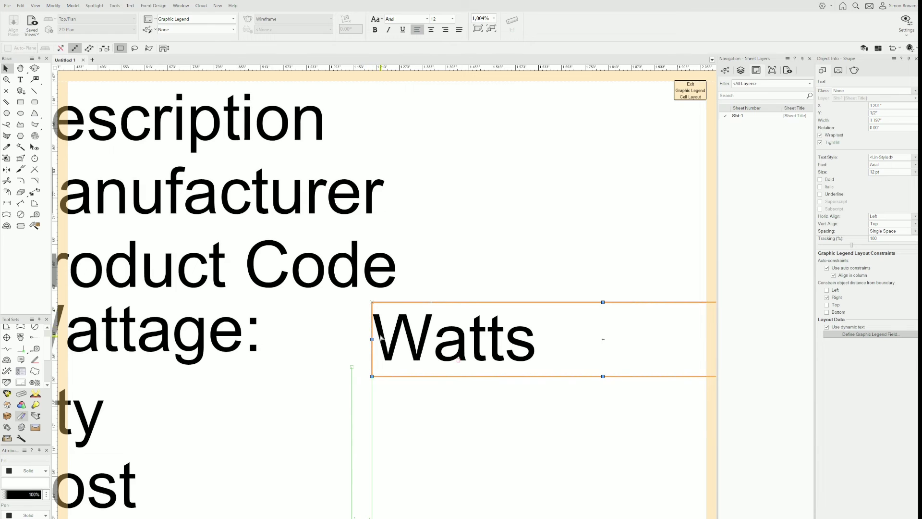
{"action": "left_click_drag", "start_coordinate": [372, 338], "coordinate": [287, 333]}
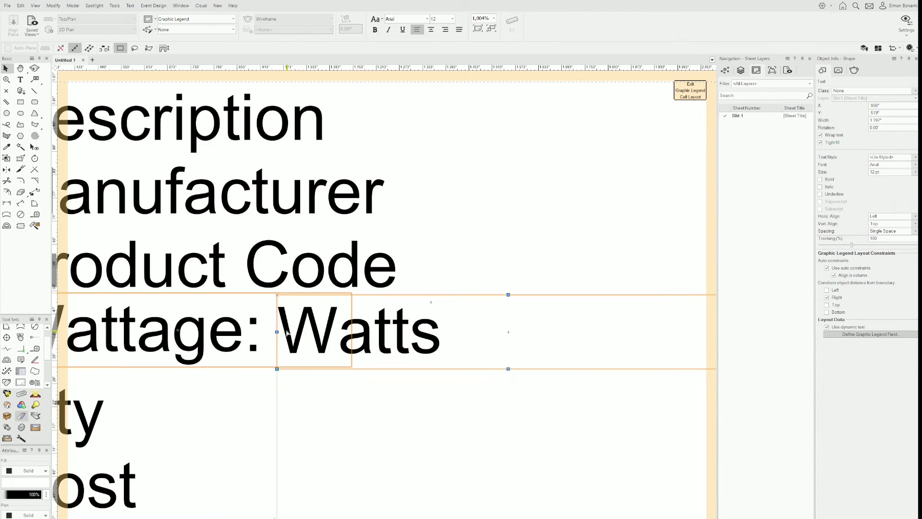
{"action": "scroll", "coordinate": [624, 134], "scroll_direction": "down", "scroll_amount": 3}
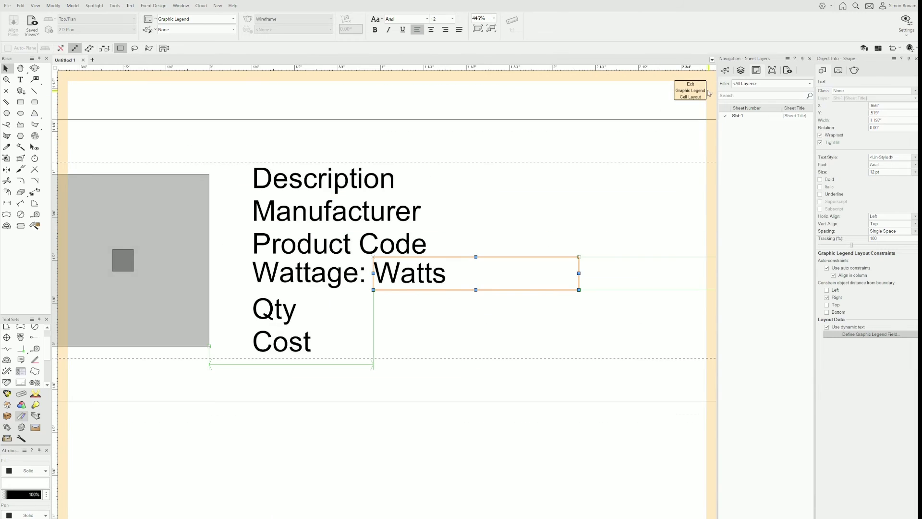
{"action": "left_click", "coordinate": [690, 89]}
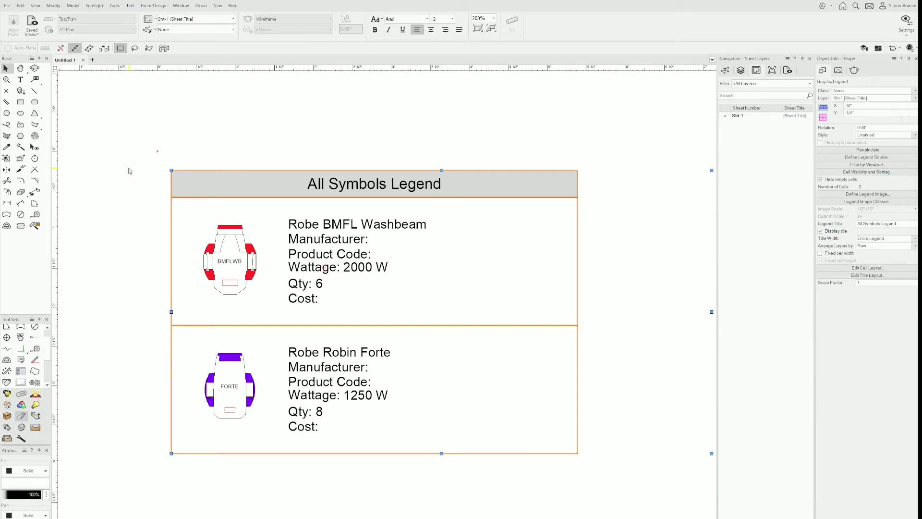
Examine the updated legend's instrument type, wattage and quantity entries against the fixtures in the viewport.
{"action": "scroll", "coordinate": [129, 165], "scroll_direction": "down", "scroll_amount": 2}
{"action": "mouse_move", "coordinate": [109, 146]}
{"action": "middle_mouse_down"}
{"action": "mouse_move", "coordinate": [273, 247]}
{"action": "mouse_move", "coordinate": [275, 257]}
{"action": "middle_mouse_up"}
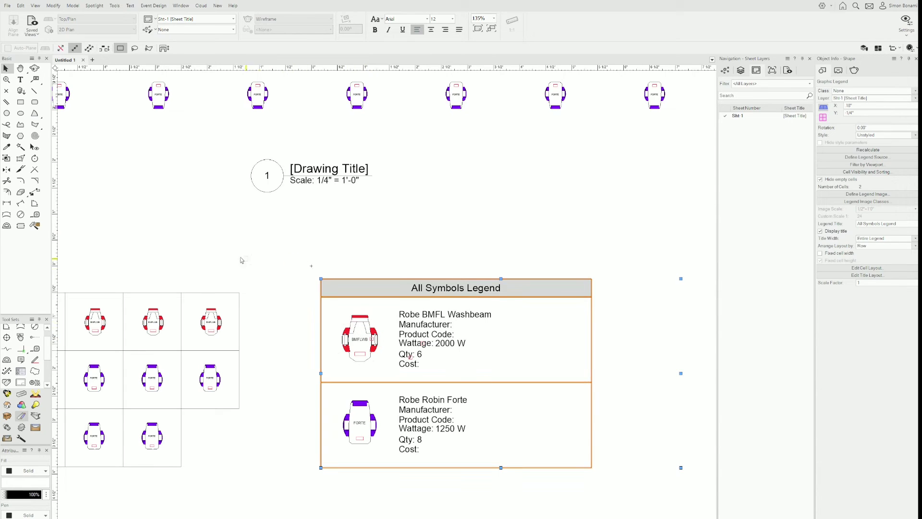
{"action": "left_click", "coordinate": [281, 255]}
{"action": "key", "text": "h"}
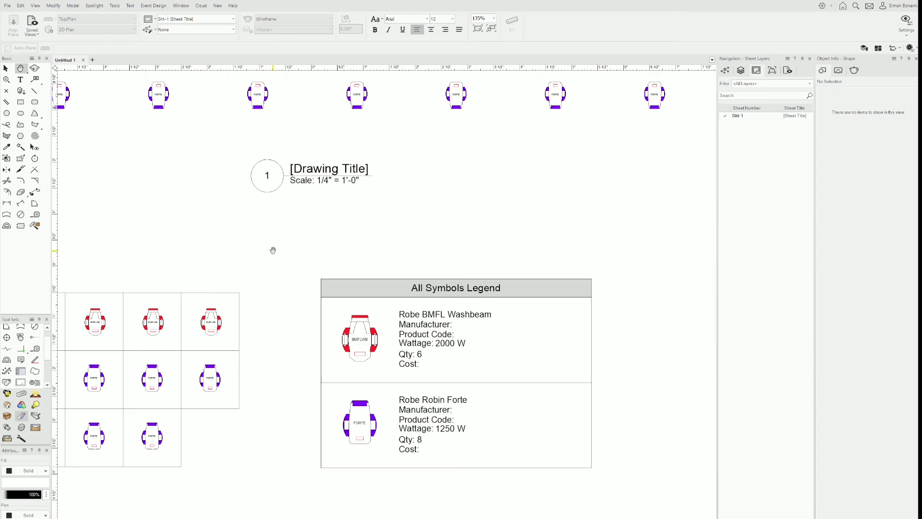
{"action": "left_click_drag", "start_coordinate": [274, 249], "coordinate": [316, 278]}
{"action": "key", "text": "x"}
{"action": "left_click", "coordinate": [448, 307]}
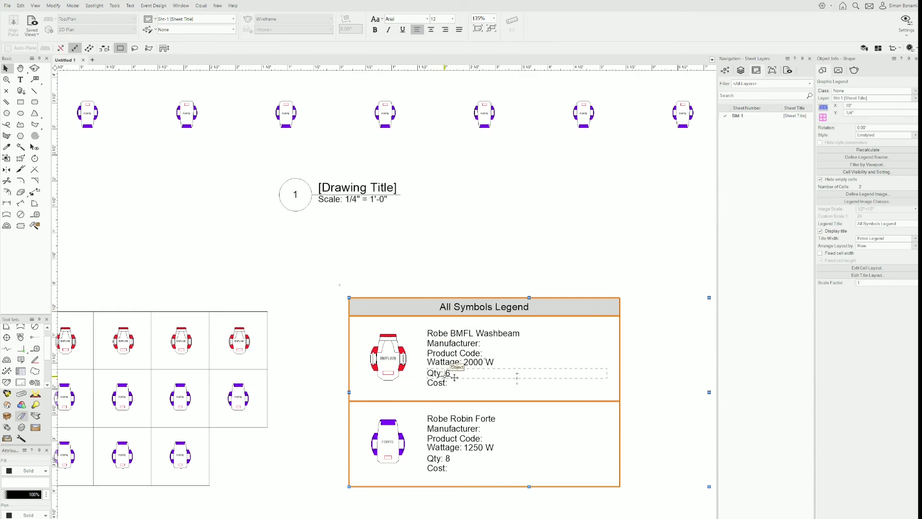
{"action": "scroll", "coordinate": [282, 251], "scroll_direction": "down", "scroll_amount": 2}
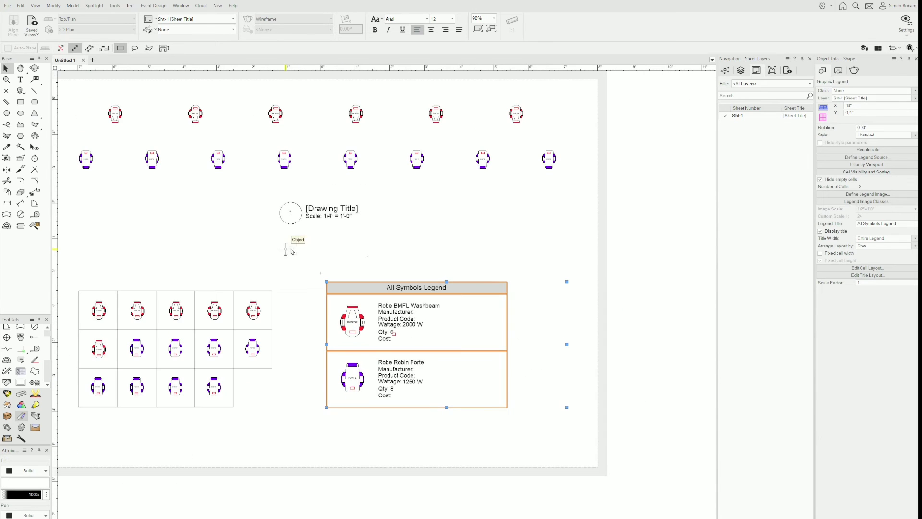
{"action": "key", "text": "h"}
{"action": "mouse_move", "coordinate": [286, 241]}
{"action": "left_mouse_down"}
{"action": "mouse_move", "coordinate": [313, 289]}
{"action": "mouse_move", "coordinate": [324, 288]}
{"action": "left_mouse_up"}
{"action": "key", "text": "x"}
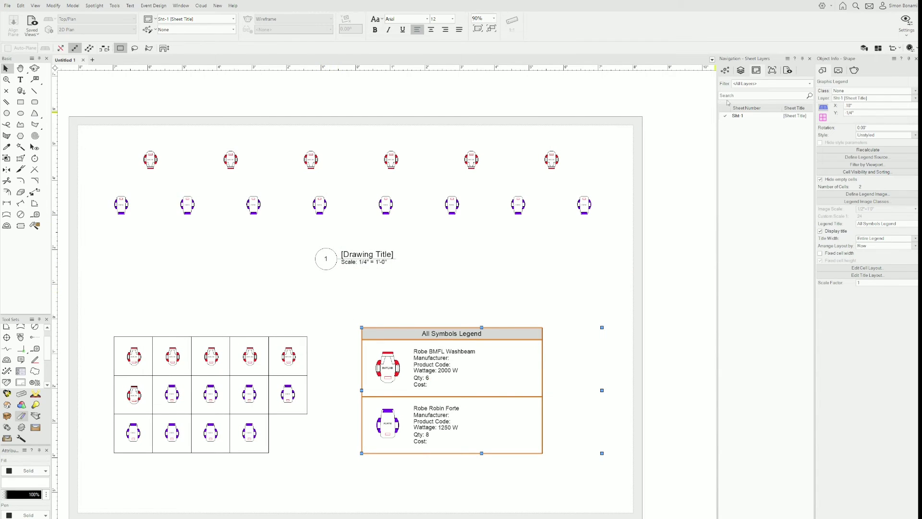
On the Light Plot design layer, duplicate the four middle Robe Robin Forte fixtures into the empty area well below their row.
{"action": "left_click", "coordinate": [741, 70]}
{"action": "left_click", "coordinate": [745, 128]}
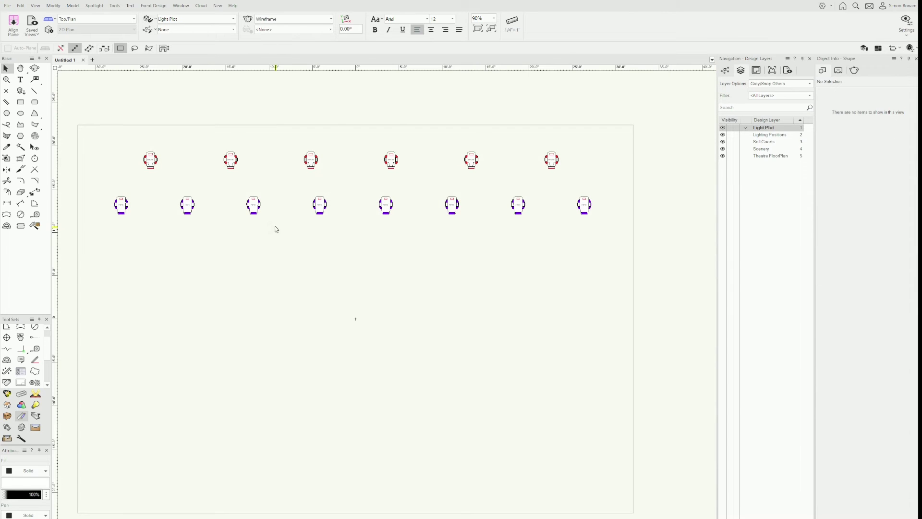
{"action": "left_click_drag", "start_coordinate": [231, 239], "coordinate": [455, 366]}
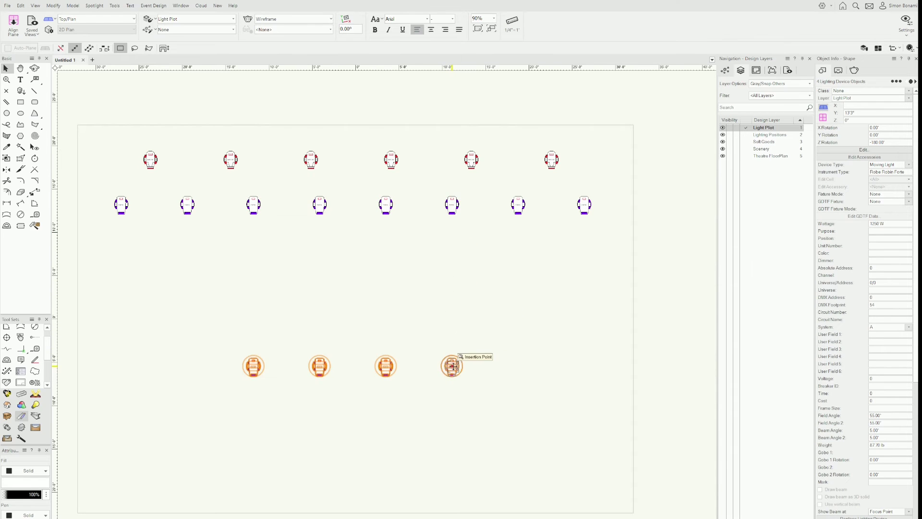
{"action": "left_click", "coordinate": [278, 286]}
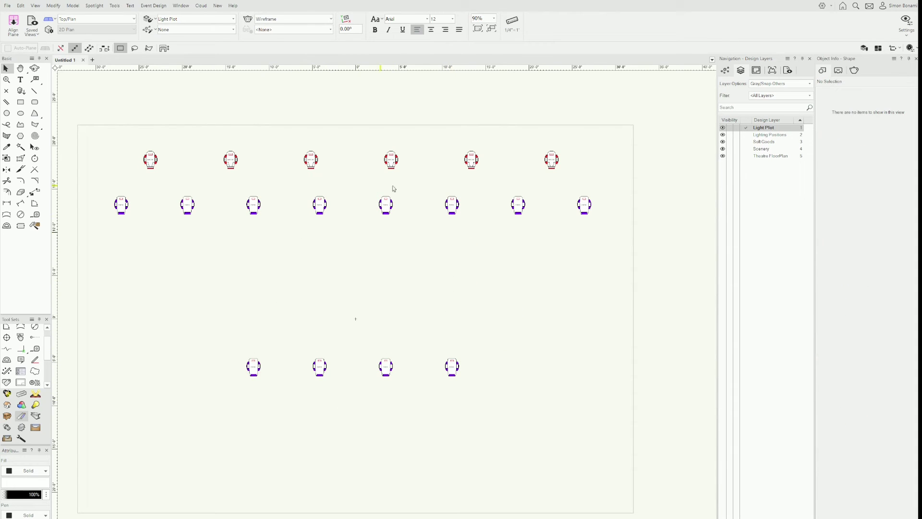
Return to sheet layer Sht-1 and recalculate the All Symbols Legend.
{"action": "left_click", "coordinate": [757, 71]}
{"action": "left_click", "coordinate": [725, 116]}
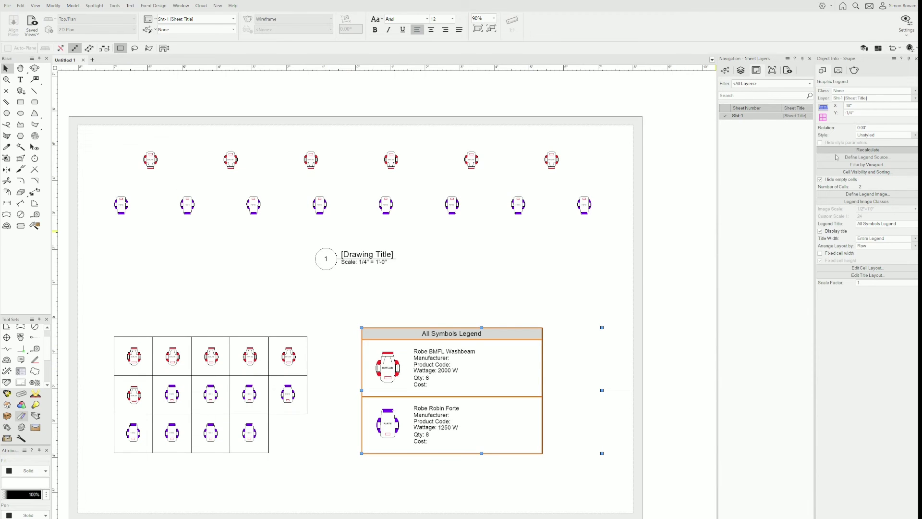
{"action": "left_click", "coordinate": [836, 151]}
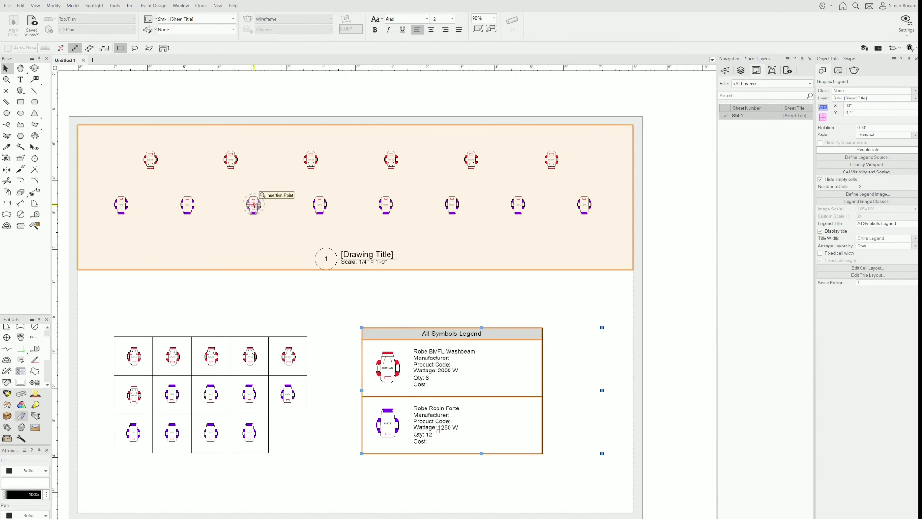
Filter the legend by Viewport-1 so only that viewport's content is counted, and deselect the legend.
{"action": "left_click", "coordinate": [850, 165]}
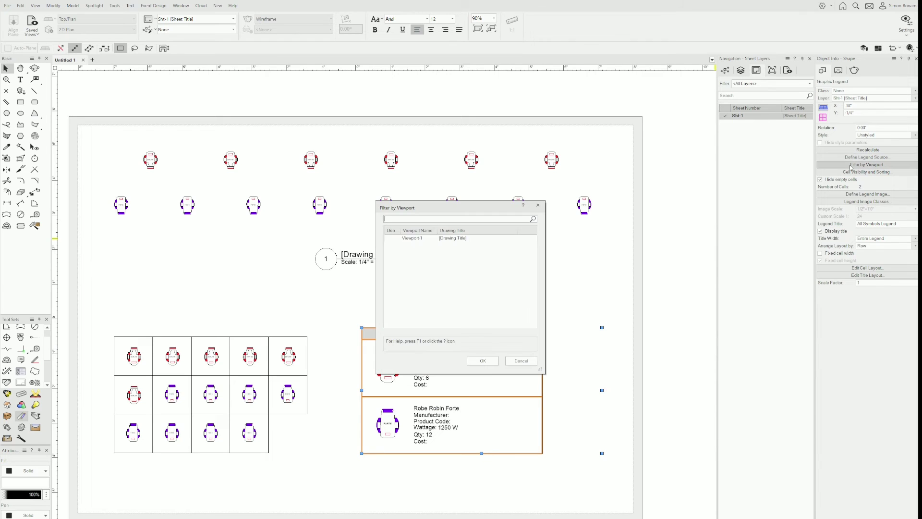
{"action": "left_click", "coordinate": [418, 239]}
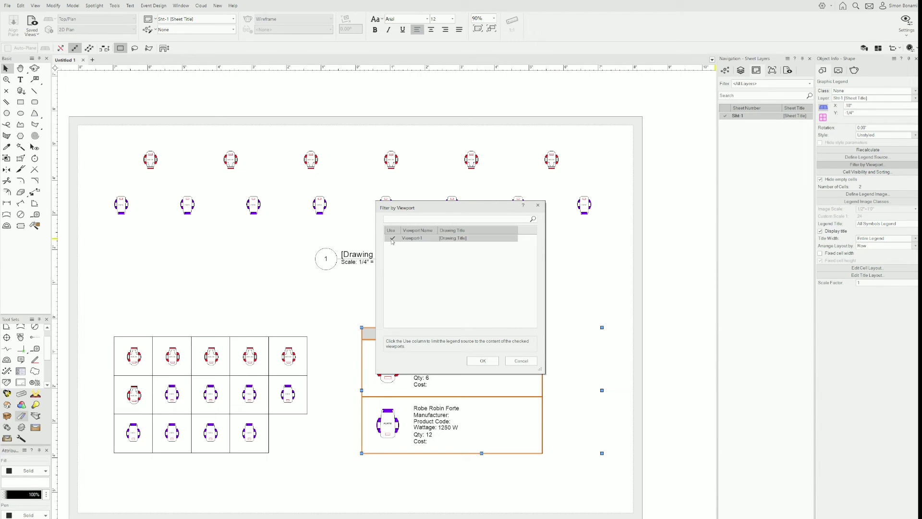
{"action": "left_click", "coordinate": [484, 360]}
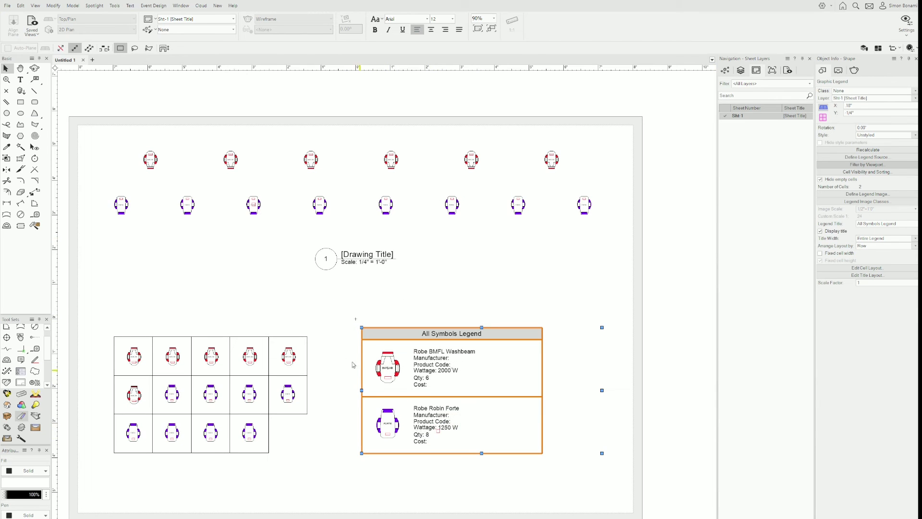
{"action": "left_click", "coordinate": [320, 310]}
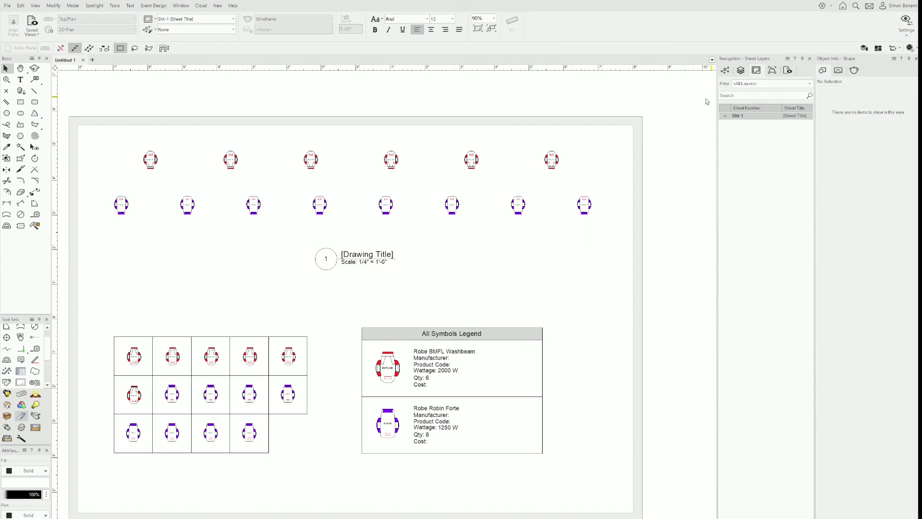
On the Light Plot design layer, duplicate the two middle Robe BMFL Washbeam fixtures just below their row.
{"action": "left_click", "coordinate": [741, 71]}
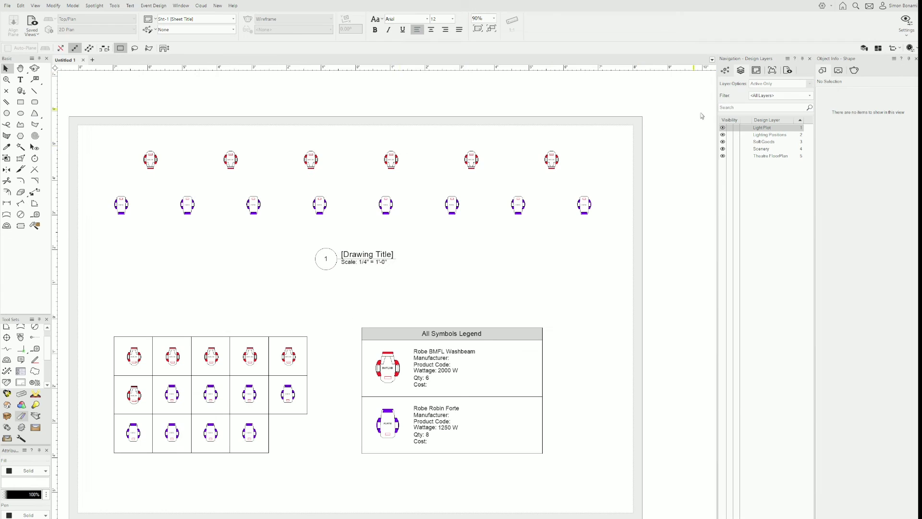
{"action": "double_click", "coordinate": [748, 129]}
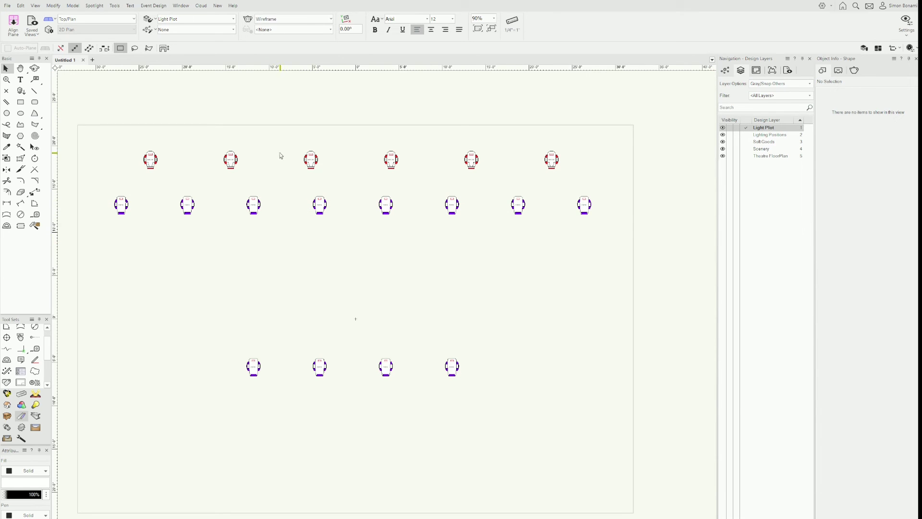
{"action": "left_click_drag", "start_coordinate": [283, 138], "coordinate": [391, 181]}
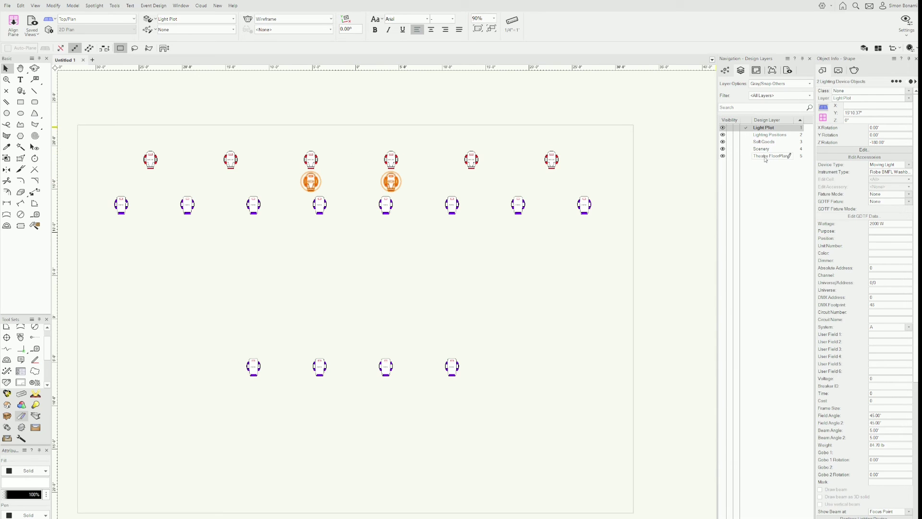
Move the two duplicated Washbeam fixtures to a new design layer named "DO NOT COUNT".
{"action": "left_click", "coordinate": [902, 98]}
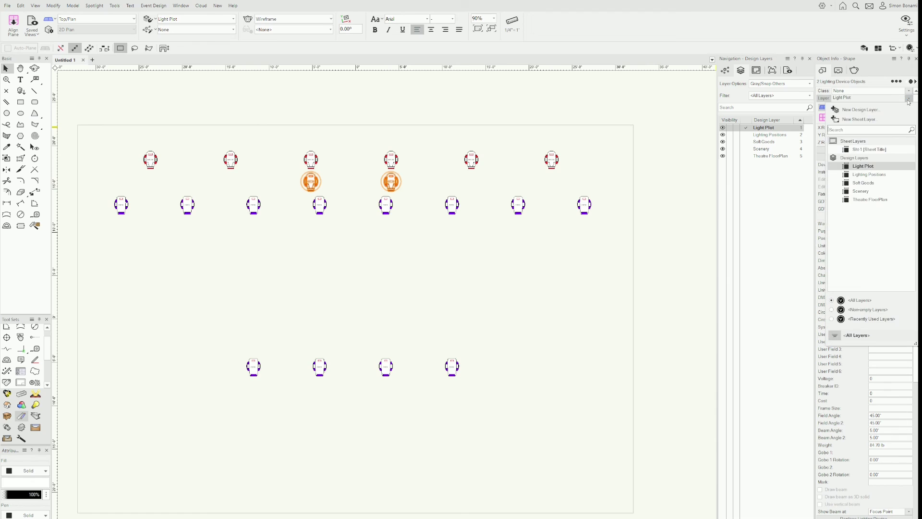
{"action": "left_click", "coordinate": [860, 110]}
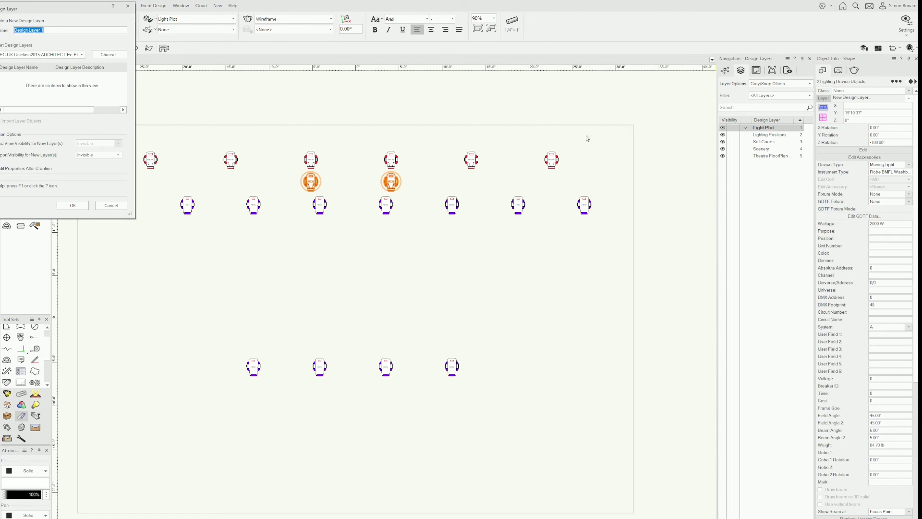
{"action": "type", "text": "DO NOT COUNT"}
{"action": "left_click", "coordinate": [87, 204]}
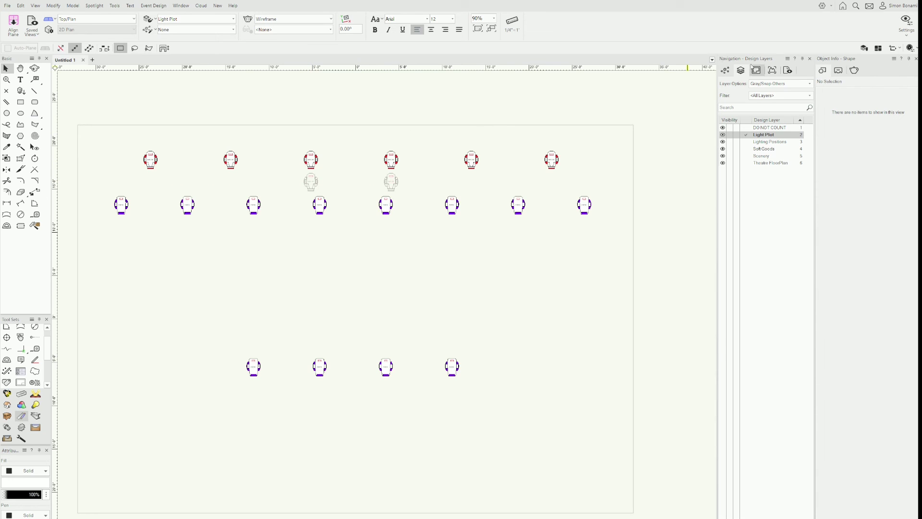
On sheet layer Sht-1, set the DO NOT COUNT layer to grayed visibility in Viewport-1 and recalculate the All Symbols Legend.
{"action": "left_click", "coordinate": [757, 71]}
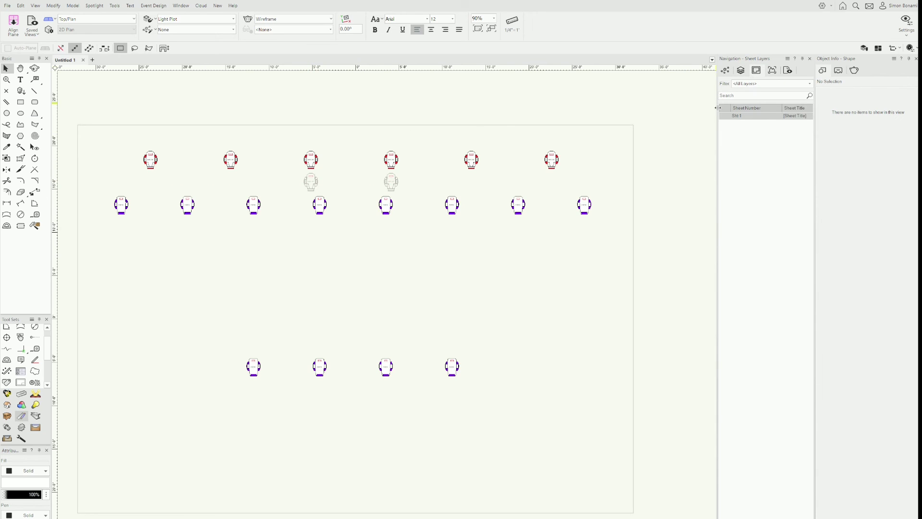
{"action": "double_click", "coordinate": [725, 116]}
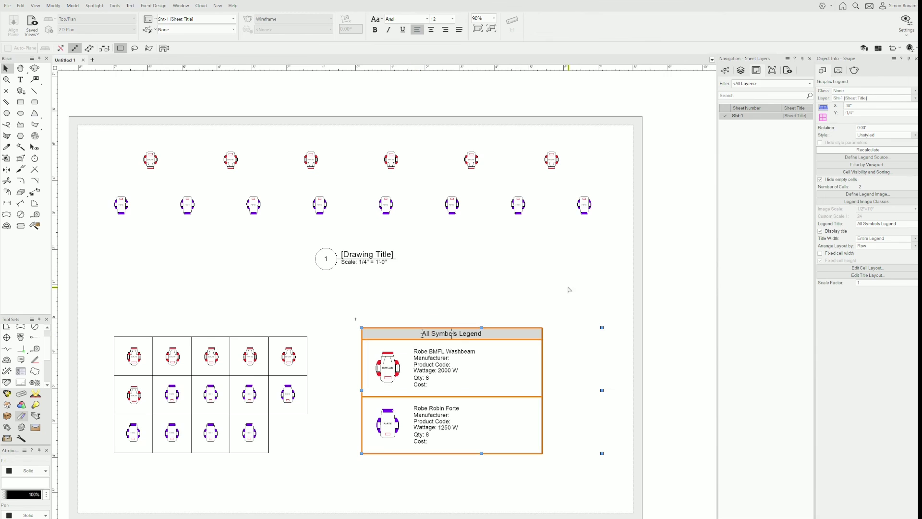
{"action": "left_click", "coordinate": [371, 191]}
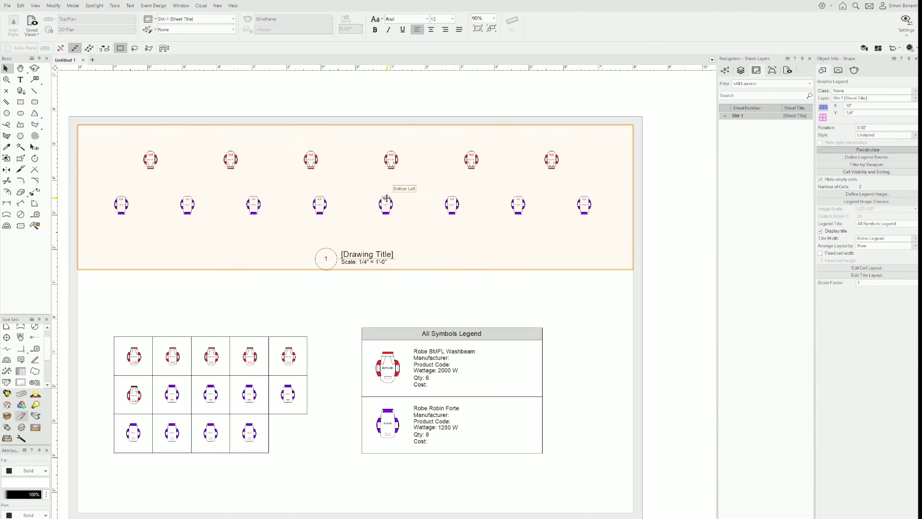
{"action": "left_click", "coordinate": [850, 217]}
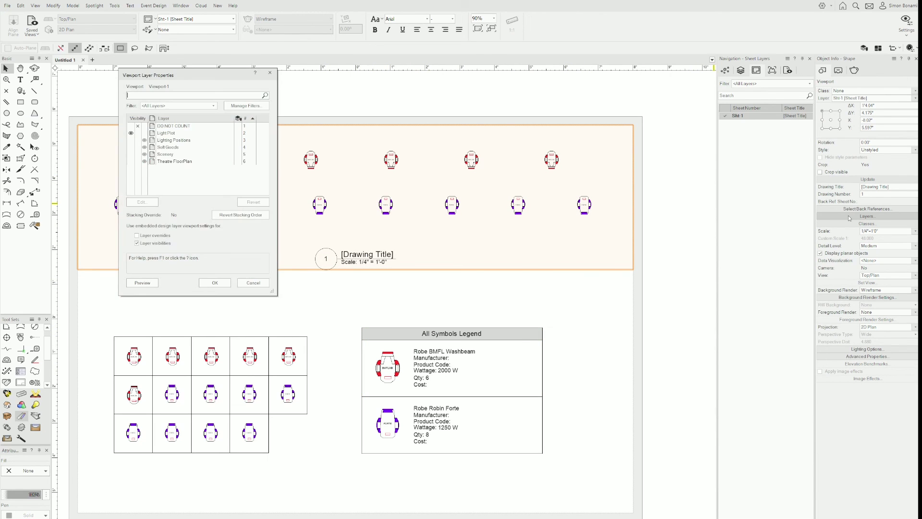
{"action": "left_click", "coordinate": [144, 126]}
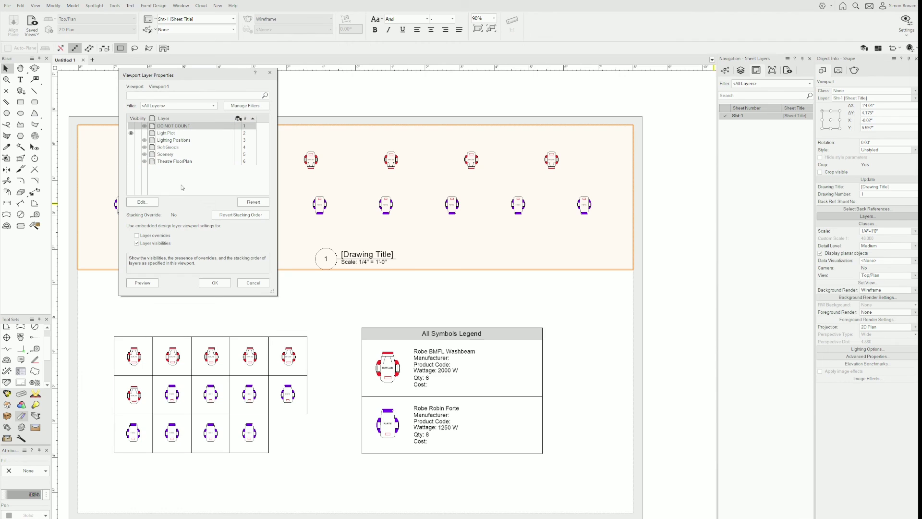
{"action": "left_click", "coordinate": [215, 282]}
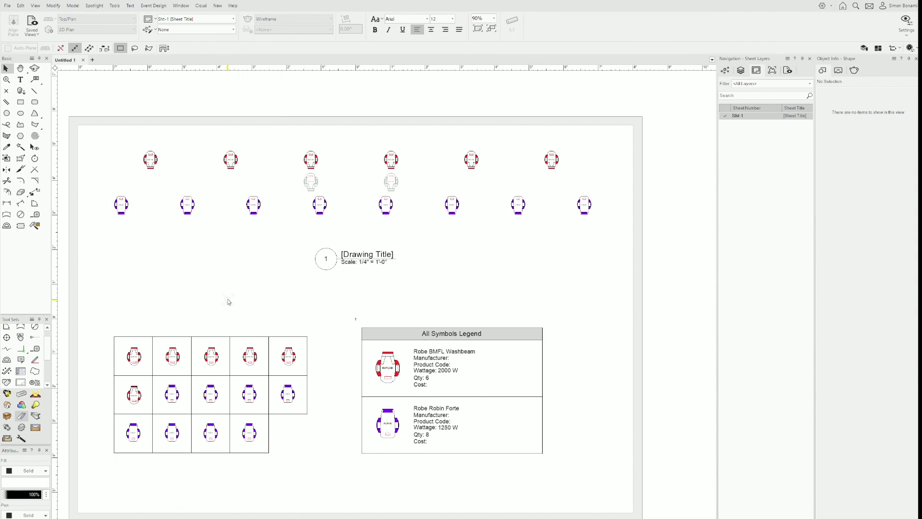
{"action": "left_click", "coordinate": [500, 351]}
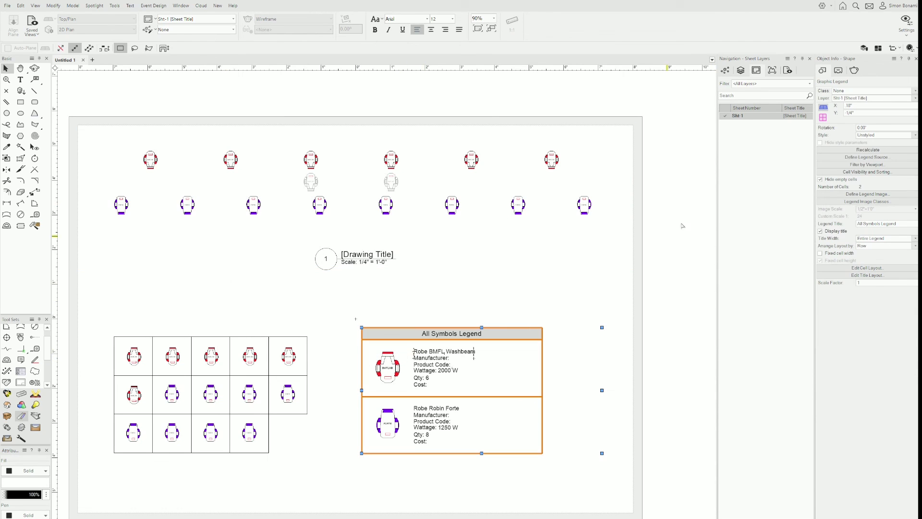
{"action": "left_click", "coordinate": [852, 151]}
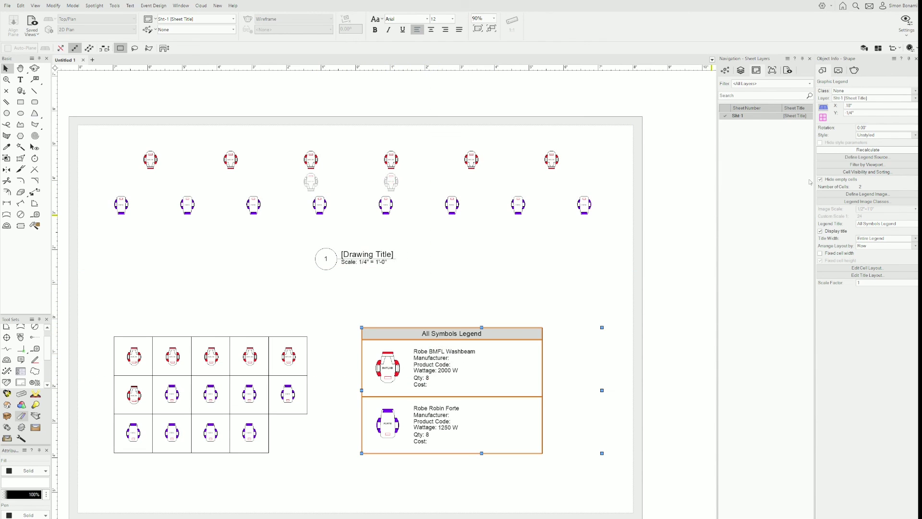
Add a criterion to the legend's custom source so that Layer is Light Plot, apply it, and deselect the legend.
{"action": "left_click", "coordinate": [868, 157]}
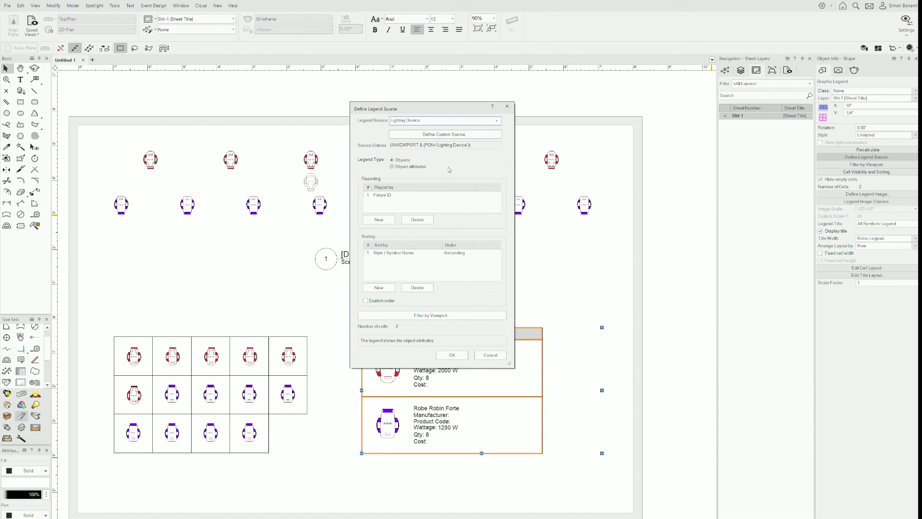
{"action": "left_click", "coordinate": [446, 136]}
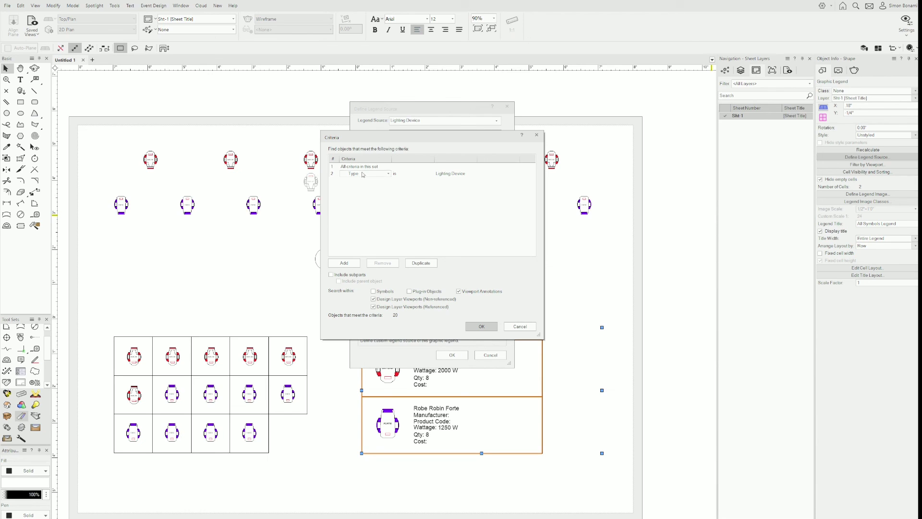
{"action": "left_click", "coordinate": [349, 264]}
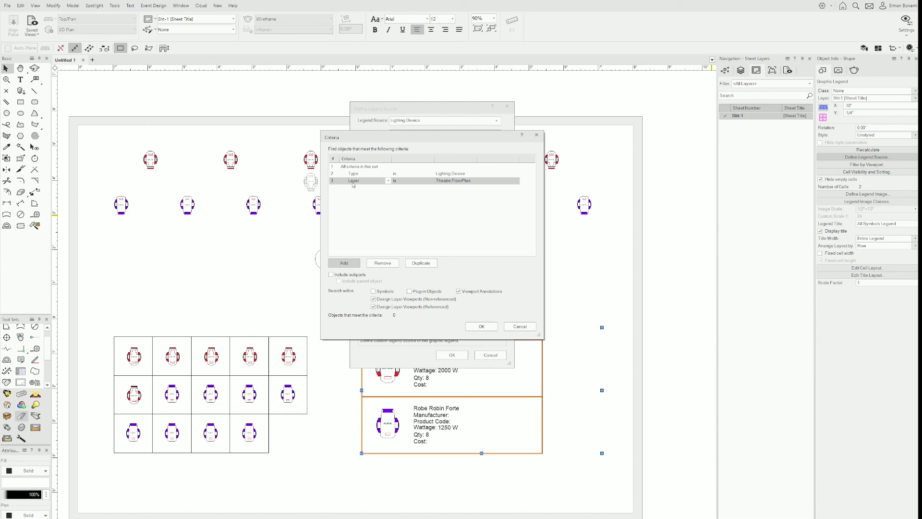
{"action": "left_click", "coordinate": [474, 180]}
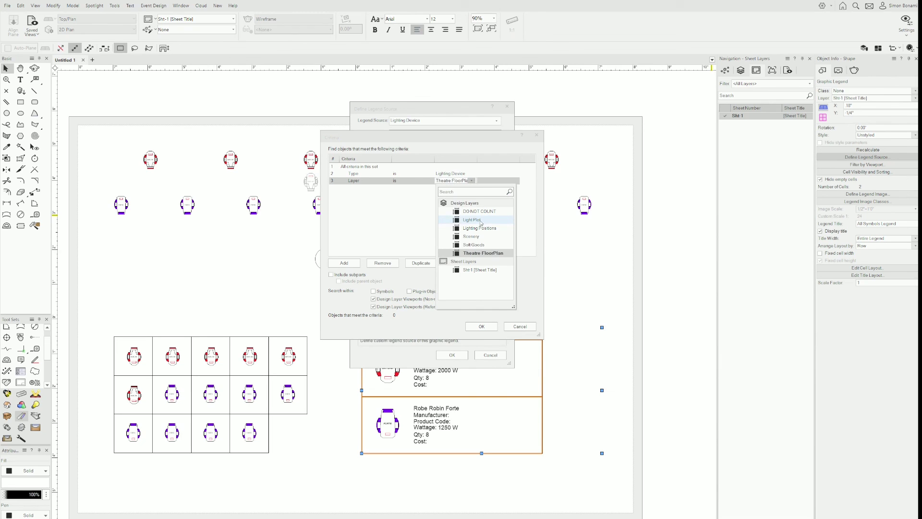
{"action": "left_click", "coordinate": [482, 220]}
{"action": "left_click", "coordinate": [481, 327]}
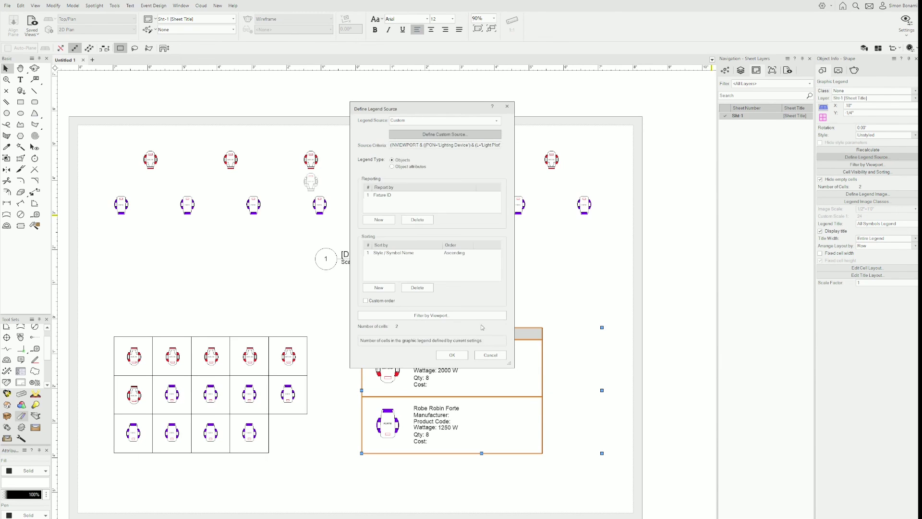
{"action": "left_click", "coordinate": [454, 356]}
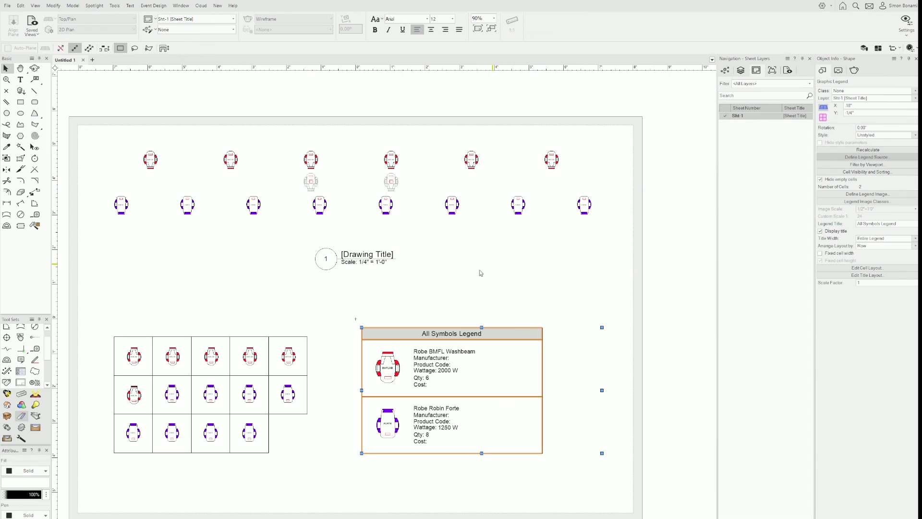
{"action": "left_click", "coordinate": [250, 281]}
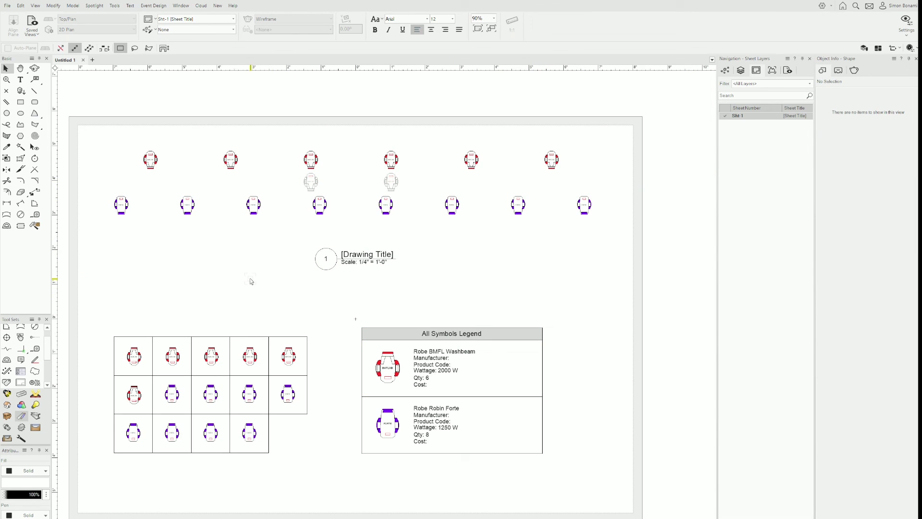